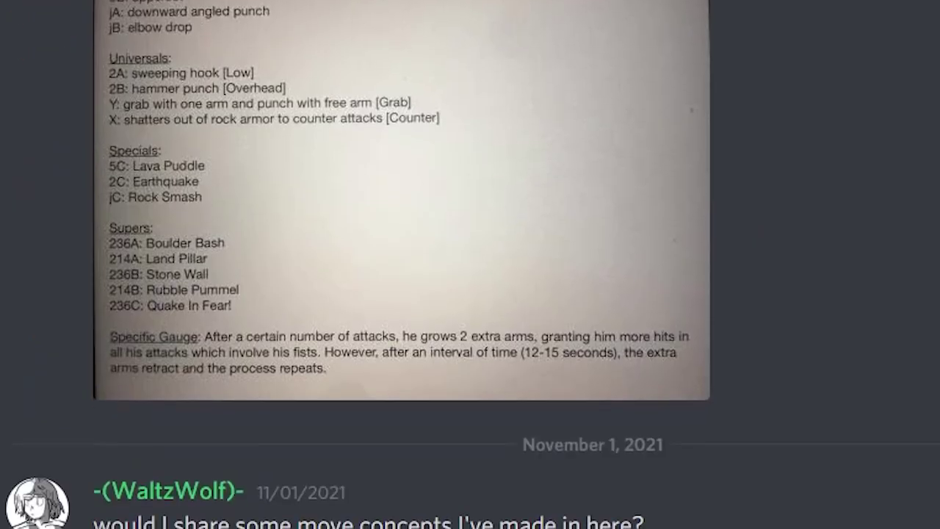
Scroll through the Discord chat before starting the Onyxon mirror match
{"action": "scroll", "coordinate": [470, 265], "scroll_direction": "down", "scroll_amount": 10}
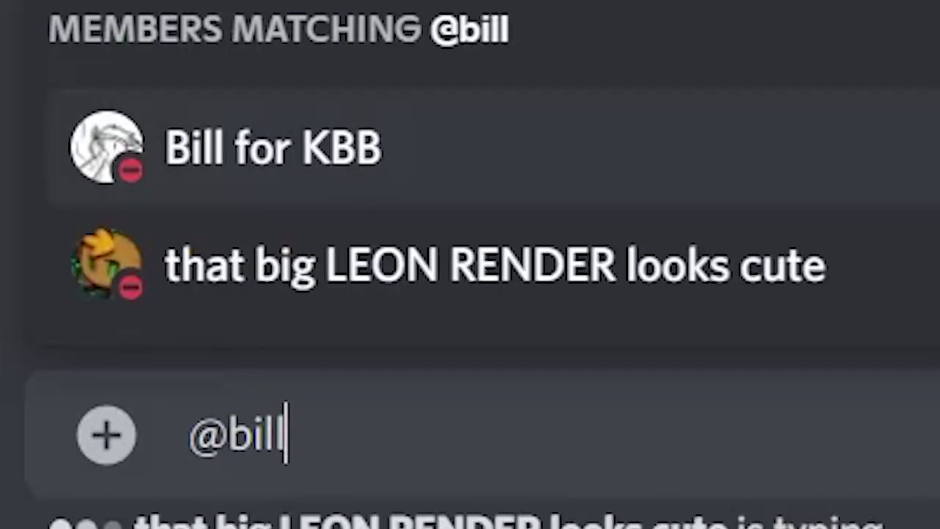
Finish the chat message asking for the sprite sheet, then open Bombs_remade and the Red_Iro Bill sheet
{"action": "key", "text": "Tab"}
{"action": "type", "text": "Give me your sprite sheet I know where your parents"}
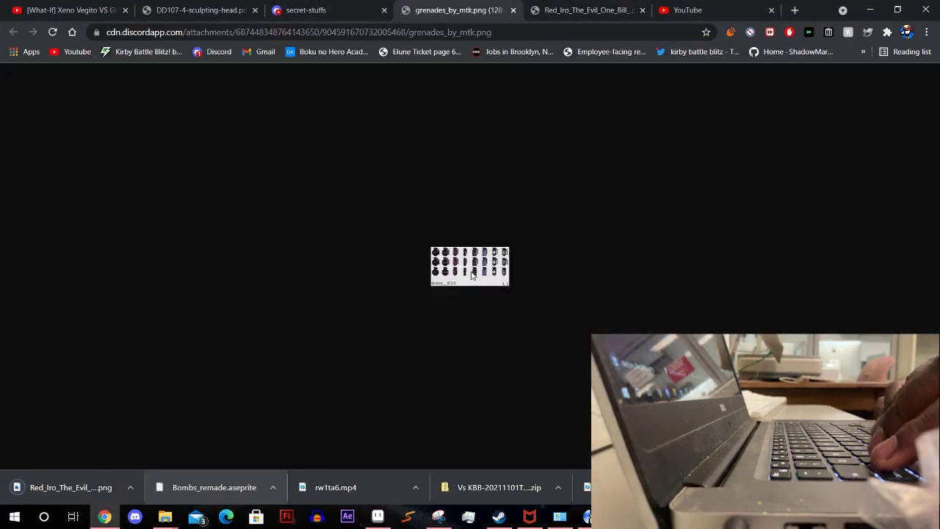
{"action": "mouse_move", "coordinate": [185, 498]}
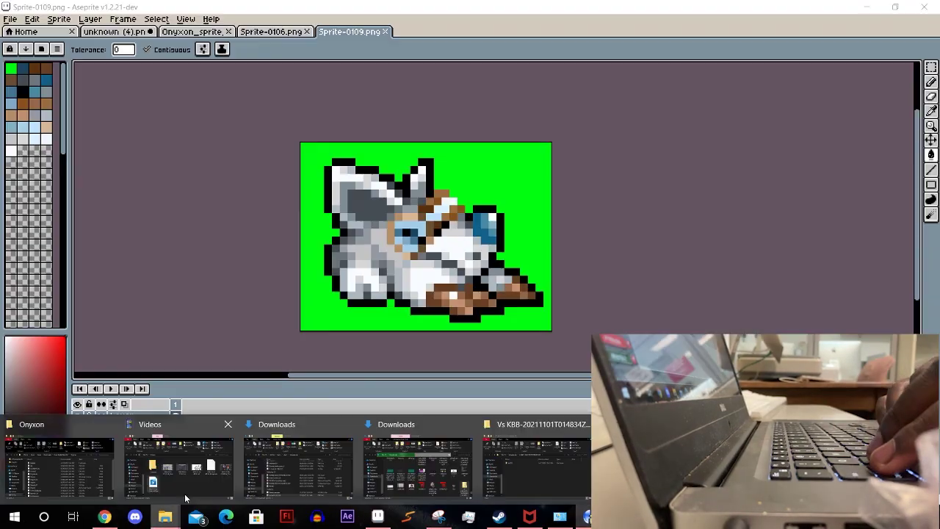
{"action": "left_click", "coordinate": [420, 449]}
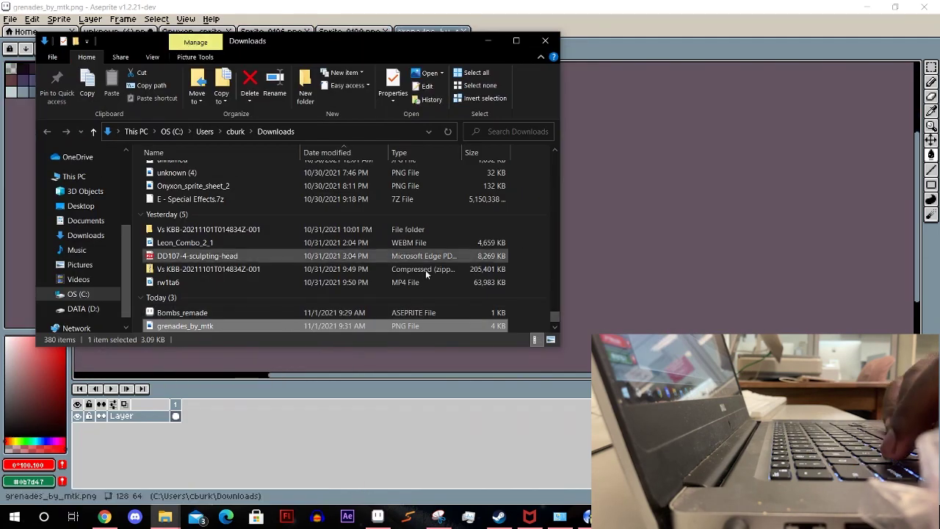
{"action": "double_click", "coordinate": [352, 297]}
{"action": "double_click", "coordinate": [352, 324]}
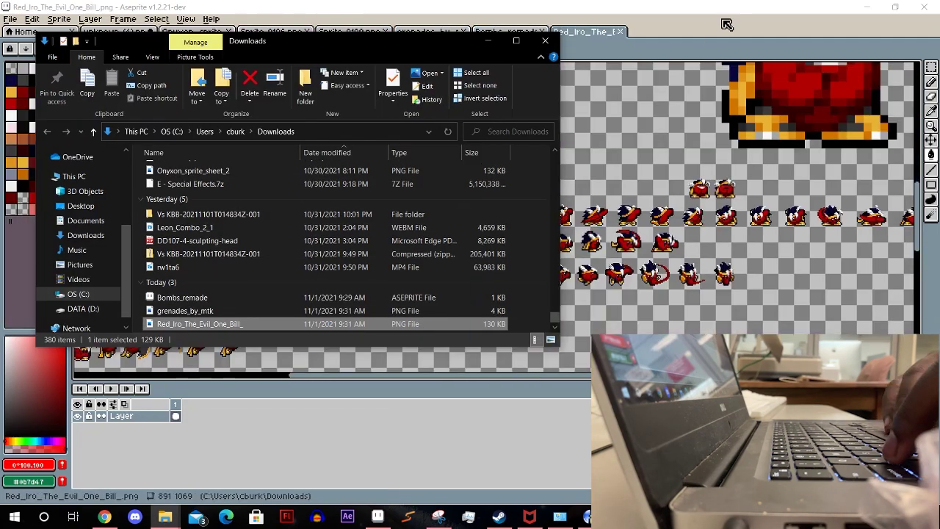
Fill the Red_Iro sheet's transparent background with cyan and reposition the bombs on their canvas
{"action": "left_click", "coordinate": [59, 19]}
{"action": "scroll", "coordinate": [367, 220], "scroll_direction": "up", "scroll_amount": 3}
{"action": "left_click", "coordinate": [48, 441]}
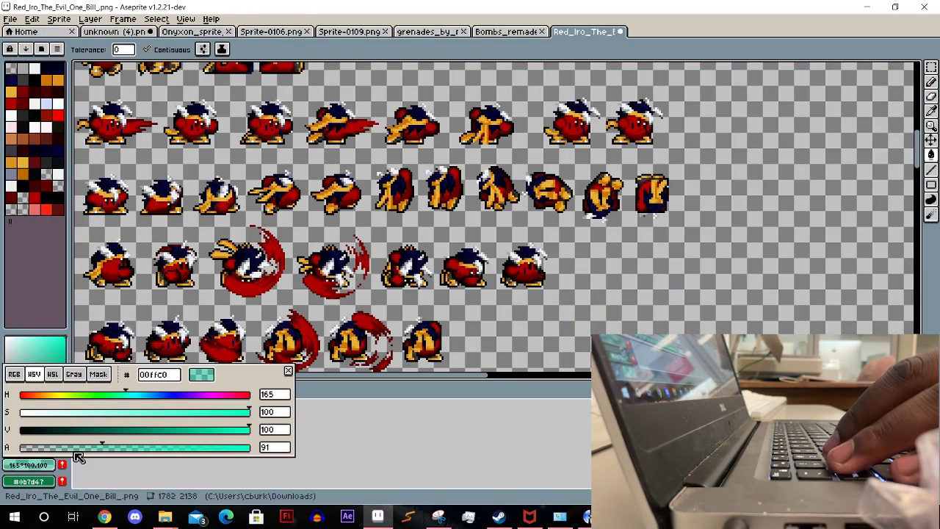
{"action": "left_click", "coordinate": [281, 164]}
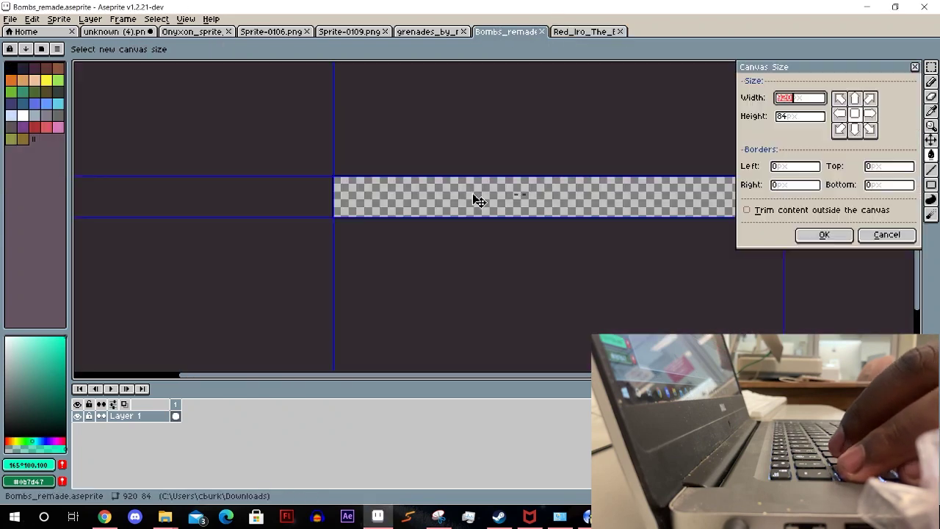
{"action": "left_click_drag", "start_coordinate": [474, 199], "coordinate": [293, 191]}
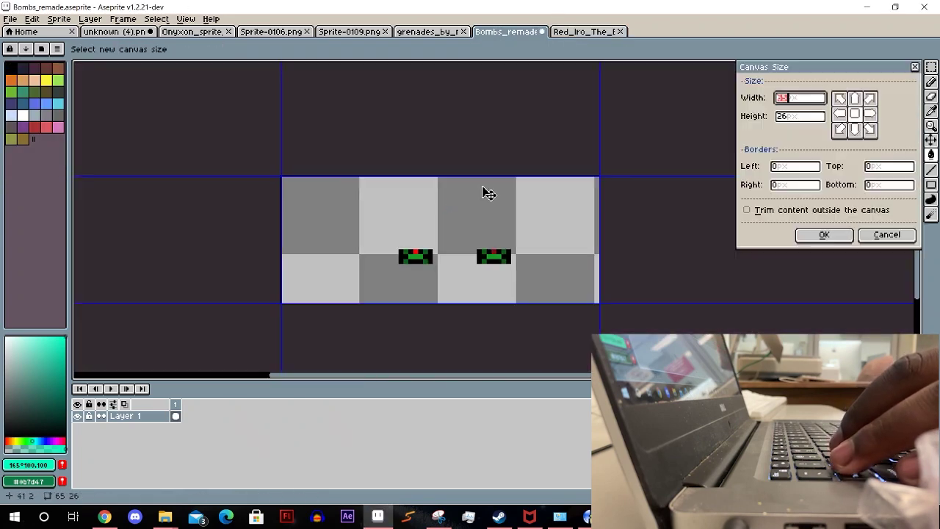
Apply the new canvas size to Bombs_remade and open the startupBill gif
{"action": "left_click_drag", "start_coordinate": [488, 193], "coordinate": [474, 300]}
{"action": "key", "text": "Return"}
{"action": "left_click", "coordinate": [426, 32]}
{"action": "left_click", "coordinate": [584, 31]}
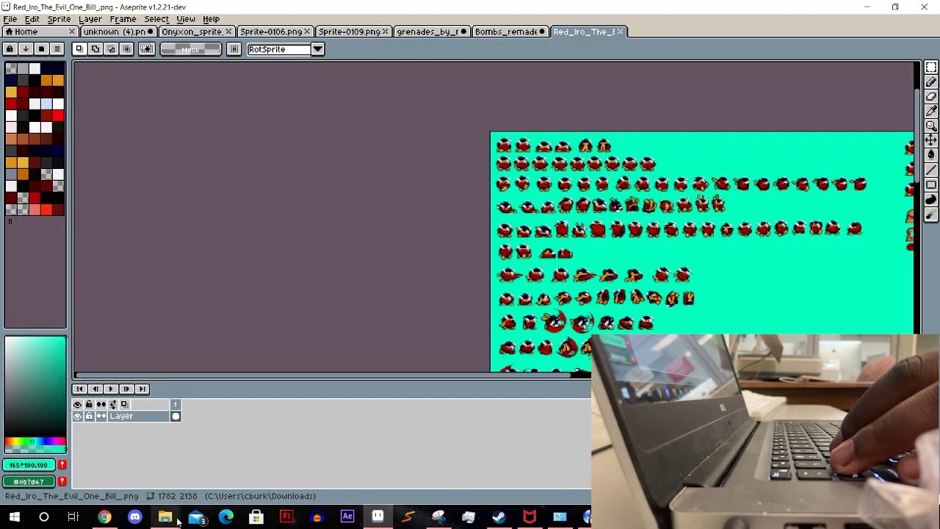
{"action": "left_click", "coordinate": [164, 517]}
{"action": "left_click_drag", "start_coordinate": [235, 321], "coordinate": [479, 274]}
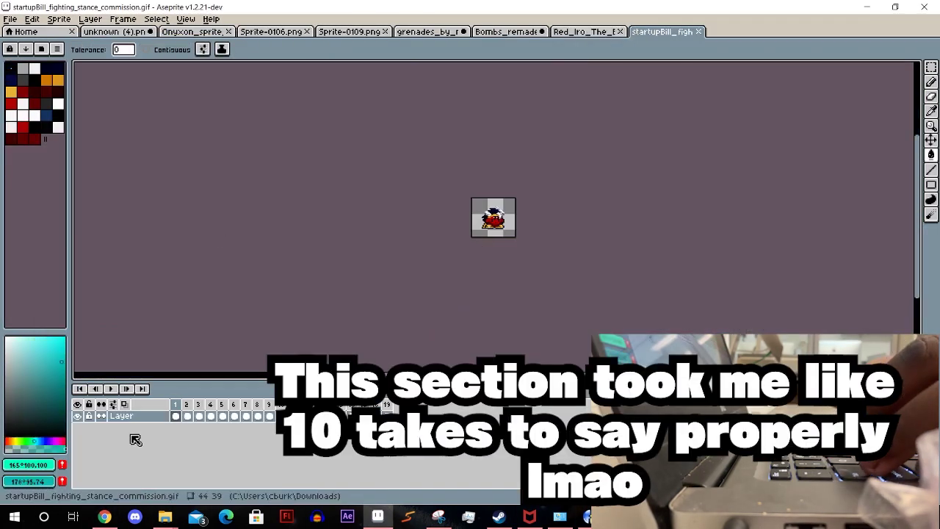
Copy Bill's stance frame into a new sprite, enlarge its canvas and fill the empty area cyan
{"action": "key", "text": "ctrl+alt+v"}
{"action": "key", "text": "ctrl+alt+c"}
{"action": "key", "text": "Return"}
{"action": "left_click", "coordinate": [470, 221]}
{"action": "key", "text": "i"}
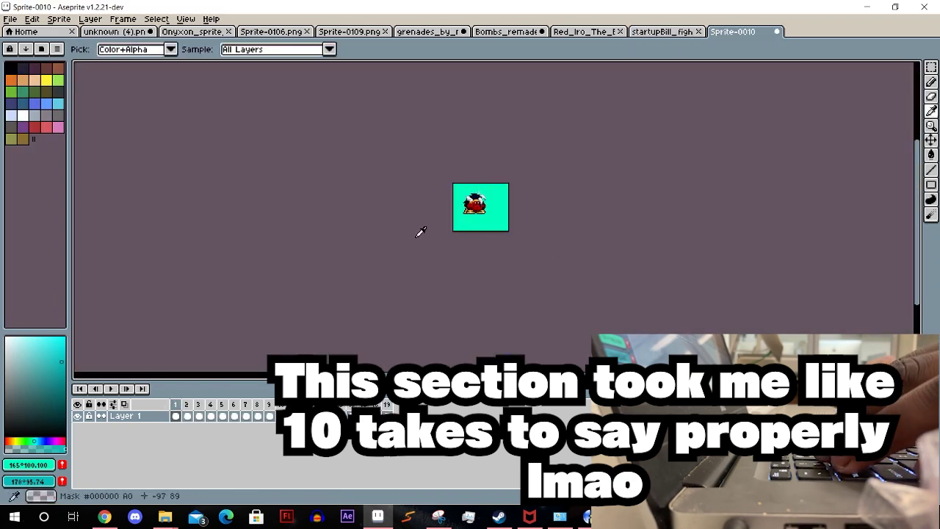
{"action": "key", "text": "shift+r"}
{"action": "key", "text": "Return"}
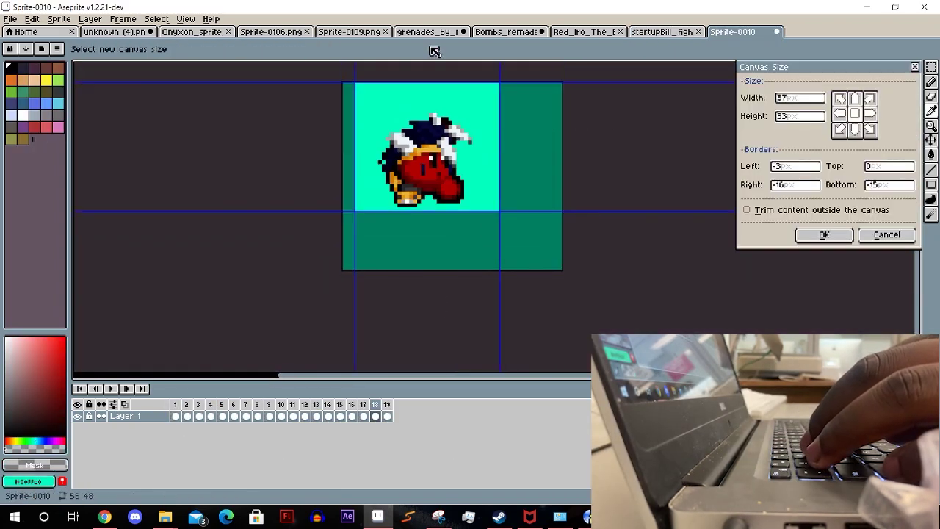
{"action": "key", "text": "Return"}
Save the new sprite into a newly created Bill Sprites folder
{"action": "key", "text": "ctrl+s"}
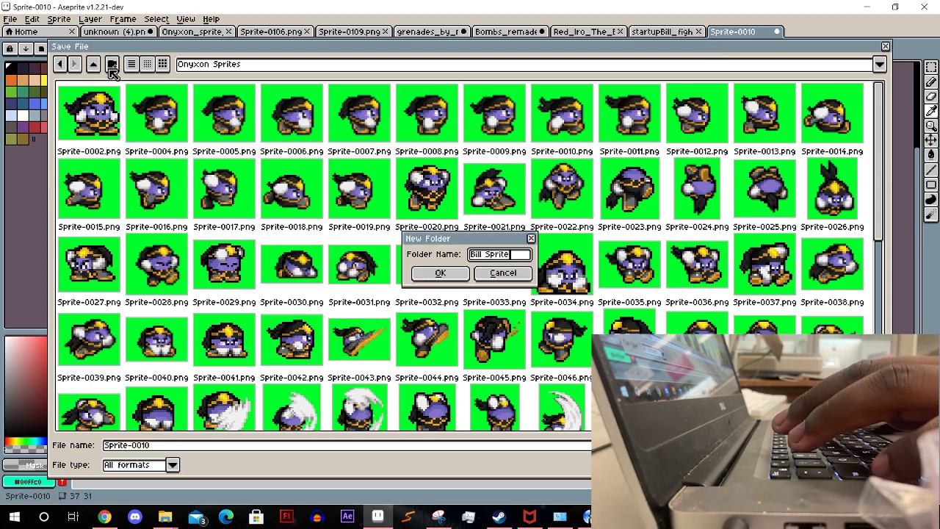
{"action": "type", "text": "s"}
{"action": "key", "text": "Return"}
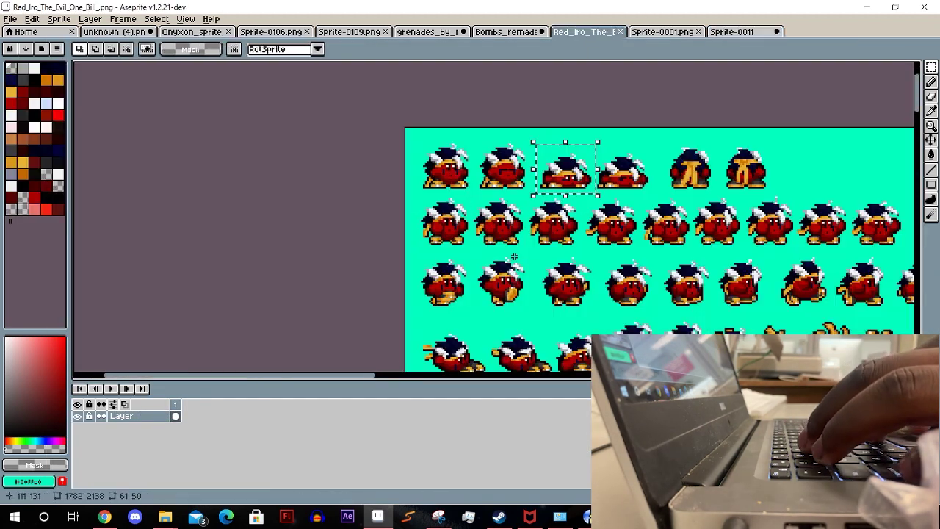
{"action": "scroll", "coordinate": [514, 220], "scroll_direction": "up", "scroll_amount": 1}
Create new sprites and paste the first selected Bill frames into them
{"action": "key", "text": "ctrl+n"}
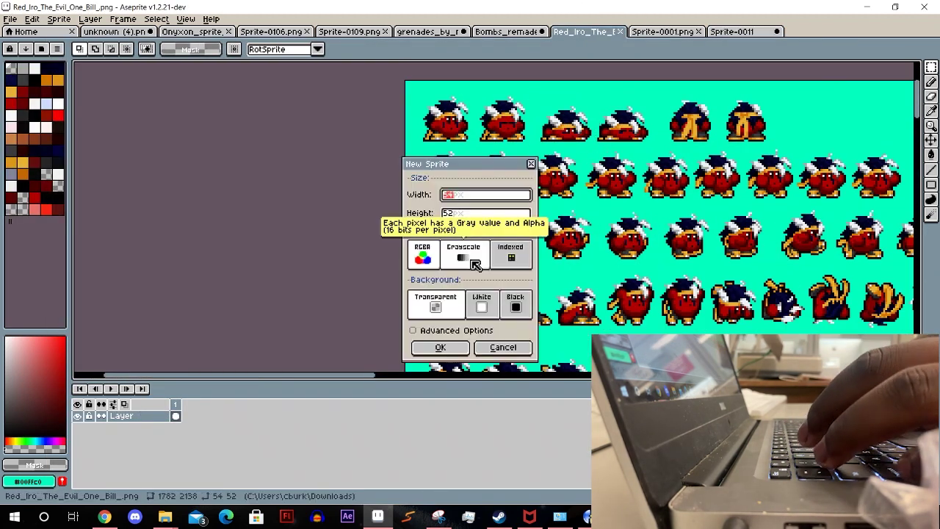
{"action": "key", "text": "Return"}
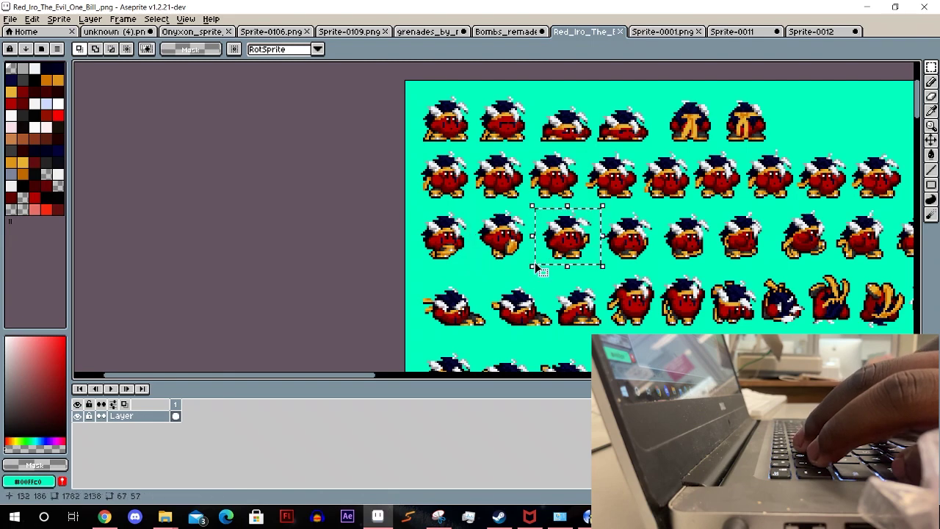
{"action": "key", "text": "ctrl+n"}
{"action": "key", "text": "Return"}
{"action": "left_click_drag", "start_coordinate": [603, 259], "coordinate": [655, 211]}
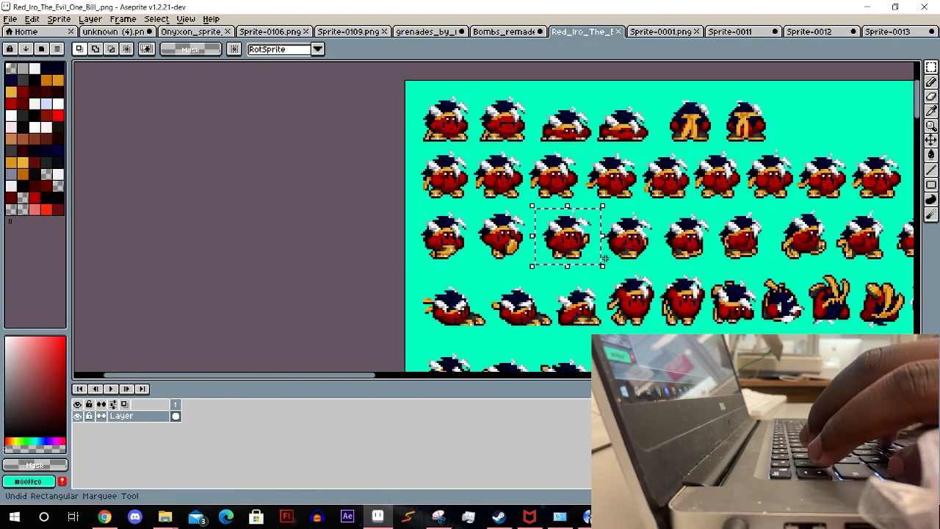
{"action": "key", "text": "ctrl+n"}
{"action": "key", "text": "Return"}
{"action": "key", "text": "ctrl+v"}
Copy two more Bill frames from the sheet into their own new sprites
{"action": "left_click", "coordinate": [543, 32]}
{"action": "left_click_drag", "start_coordinate": [602, 265], "coordinate": [653, 208]}
{"action": "key", "text": "ctrl+n"}
{"action": "key", "text": "Return"}
{"action": "key", "text": "ctrl+v"}
{"action": "left_click", "coordinate": [499, 32]}
{"action": "left_click_drag", "start_coordinate": [767, 236], "coordinate": [723, 270]}
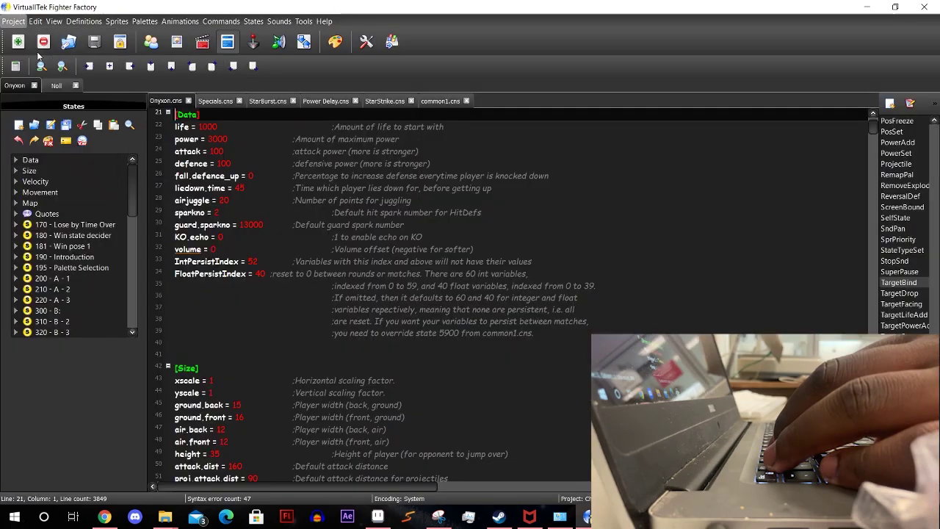
Open the Bill character project and bring up its Sprites editor
{"action": "key", "text": "ctrl+o"}
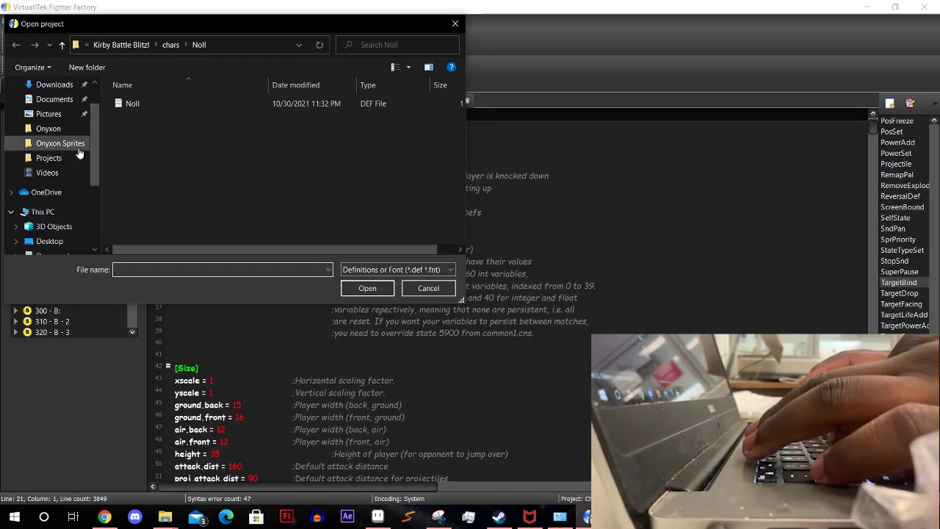
{"action": "left_click", "coordinate": [211, 98]}
{"action": "key", "text": "Return"}
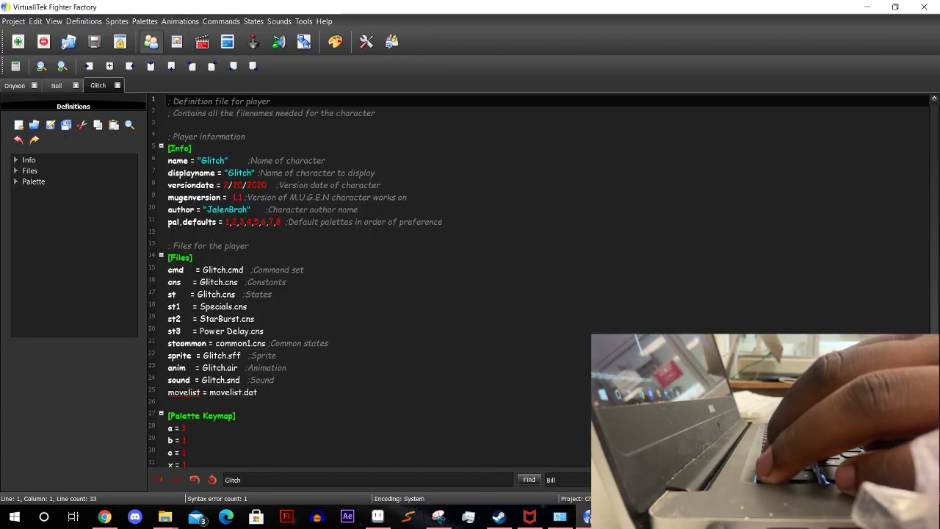
{"action": "left_click", "coordinate": [14, 21]}
{"action": "left_click", "coordinate": [30, 59]}
{"action": "left_click", "coordinate": [176, 42]}
{"action": "key", "text": "Return"}
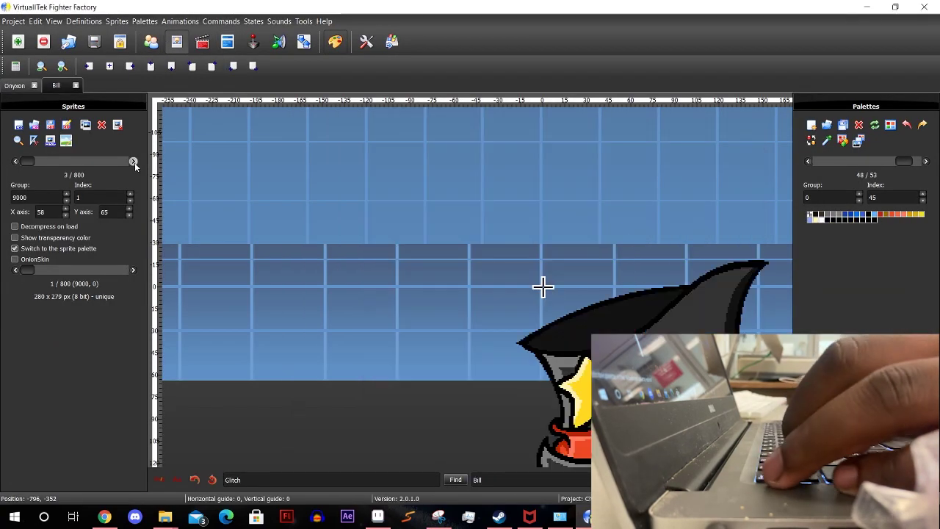
Delete the old sprite groups and the current sprite, cutting the set from 800 to 84
{"action": "left_click", "coordinate": [133, 161]}
{"action": "left_click", "coordinate": [117, 125]}
{"action": "left_click", "coordinate": [116, 130]}
{"action": "key", "text": "Return"}
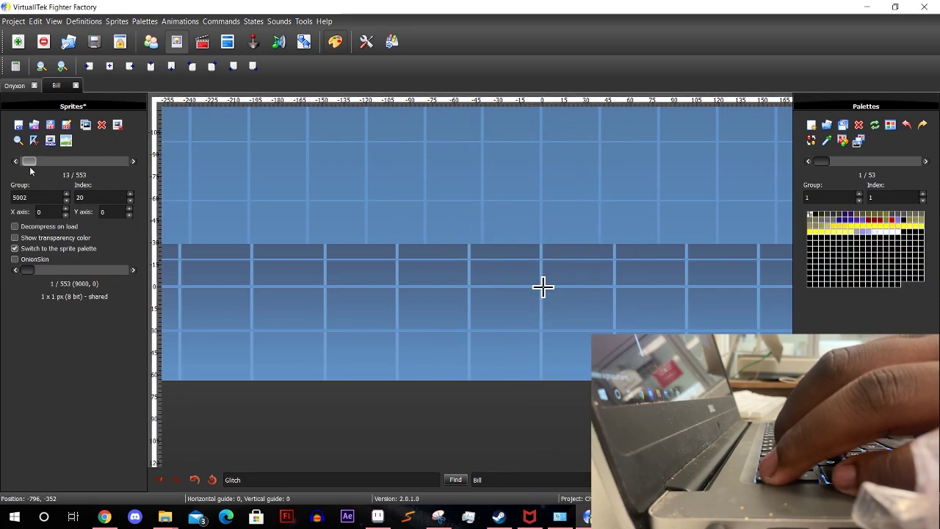
{"action": "left_click", "coordinate": [117, 125]}
{"action": "key", "text": "Return"}
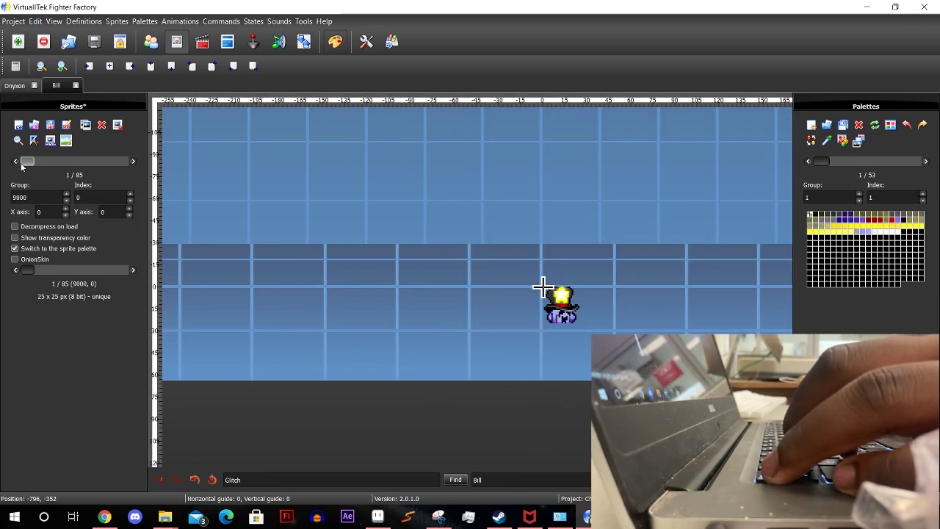
{"action": "key", "text": "Delete"}
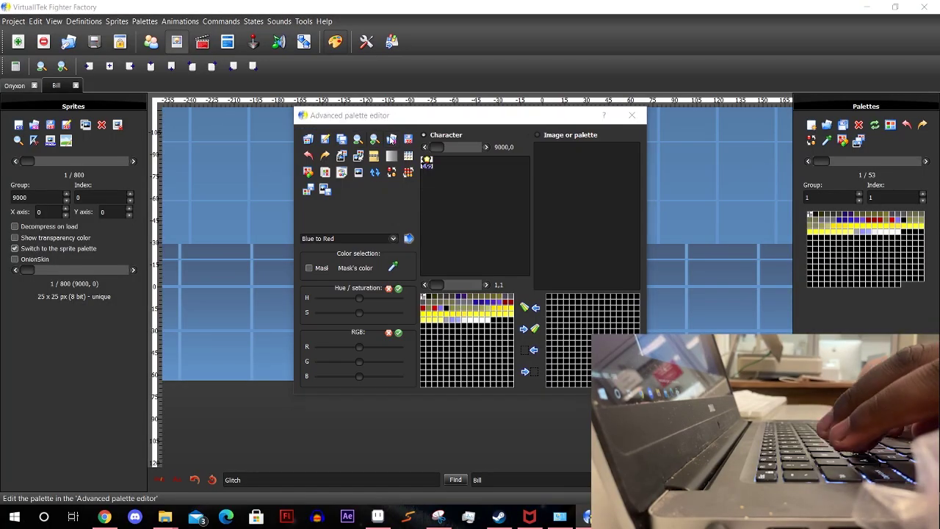
Load a Bill sprite into the Advanced palette editor and check its cyan and black entries
{"action": "left_click", "coordinate": [509, 156]}
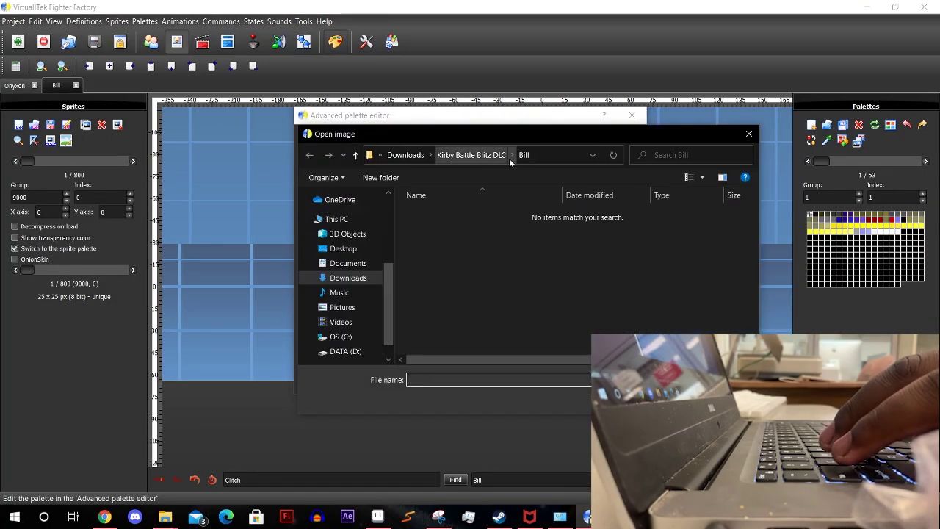
{"action": "double_click", "coordinate": [441, 242]}
{"action": "double_click", "coordinate": [477, 296]}
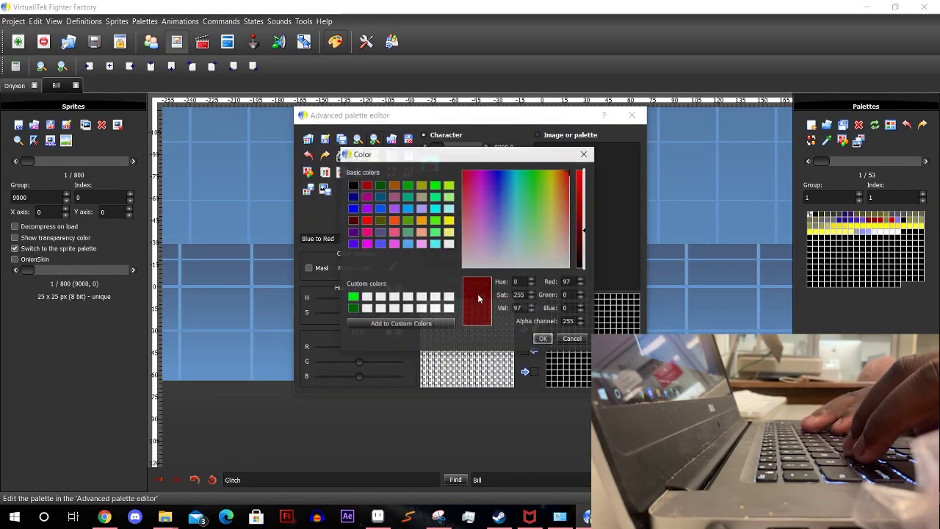
{"action": "key", "text": "Escape"}
{"action": "double_click", "coordinate": [483, 297]}
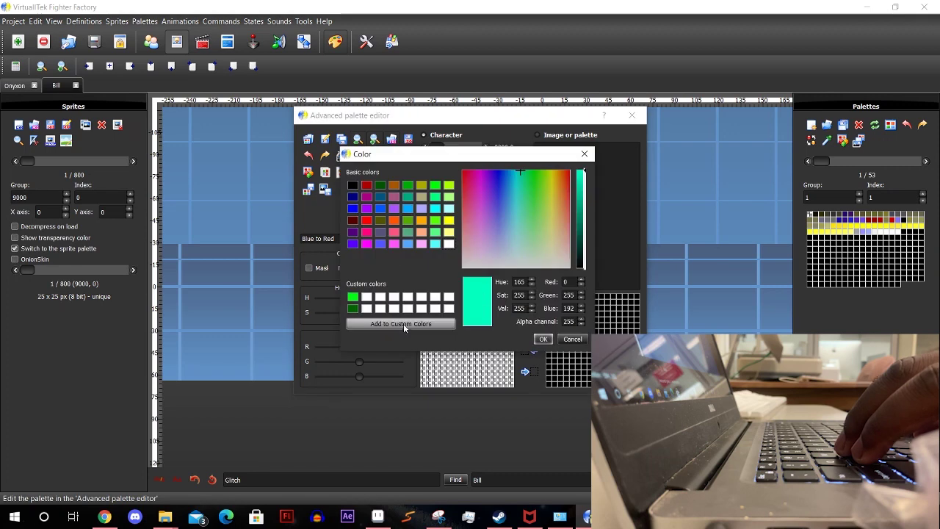
{"action": "left_click", "coordinate": [403, 325]}
{"action": "left_click", "coordinate": [351, 186]}
{"action": "key", "text": "Escape"}
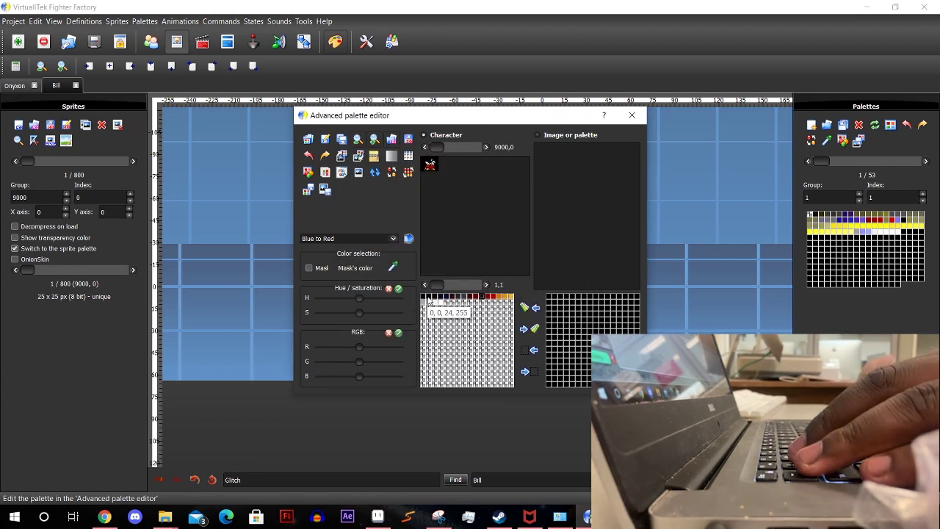
{"action": "double_click", "coordinate": [423, 297]}
{"action": "key", "text": "Escape"}
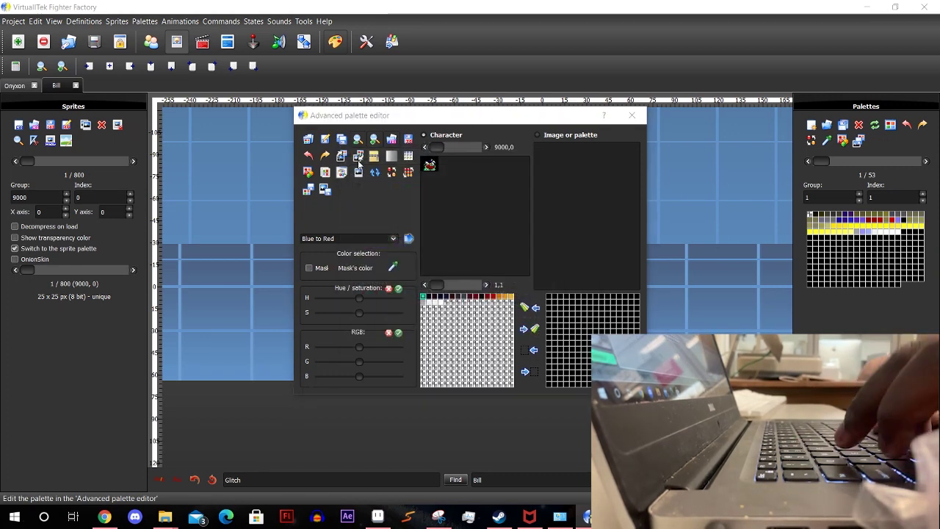
Select Bill's sprite images up to Sprite-0005, then close the Advanced palette editor
{"action": "double_click", "coordinate": [453, 208]}
{"action": "left_click", "coordinate": [473, 224]}
{"action": "key", "text": "shift+Right"}
{"action": "key", "text": "shift+Right"}
{"action": "key", "text": "shift+Right"}
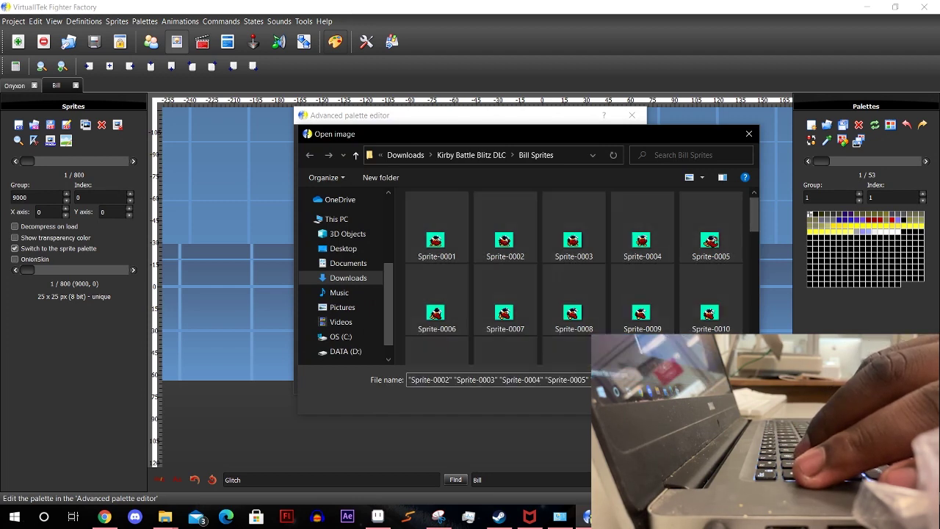
{"action": "key", "text": "Return"}
{"action": "left_click", "coordinate": [631, 115]}
Delete the three large 1280x720 group 9100 sprites, then load the sprite files as one animation
{"action": "left_click", "coordinate": [133, 161]}
{"action": "left_click", "coordinate": [132, 161]}
{"action": "left_click", "coordinate": [133, 162]}
{"action": "left_click", "coordinate": [133, 161]}
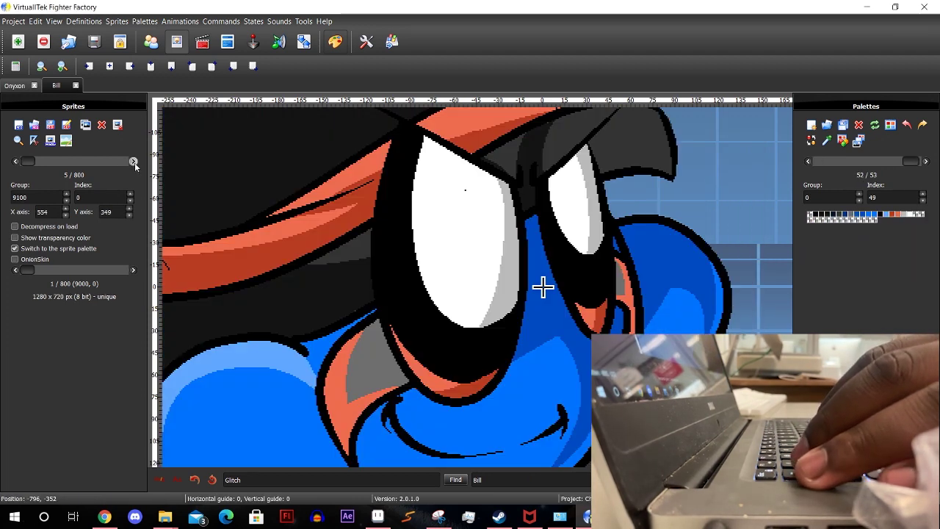
{"action": "left_click", "coordinate": [101, 129]}
{"action": "key", "text": "Return"}
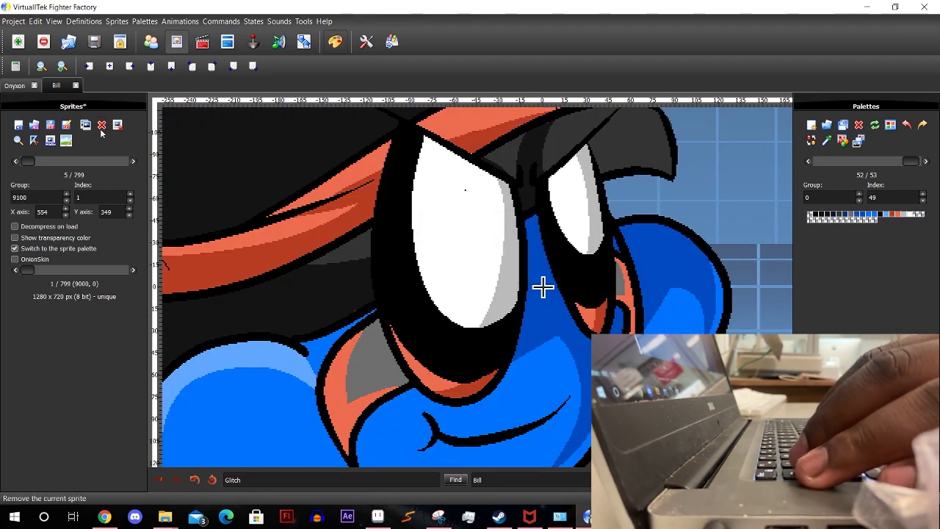
{"action": "left_click", "coordinate": [101, 129]}
{"action": "key", "text": "Return"}
{"action": "left_click", "coordinate": [101, 130]}
{"action": "key", "text": "Return"}
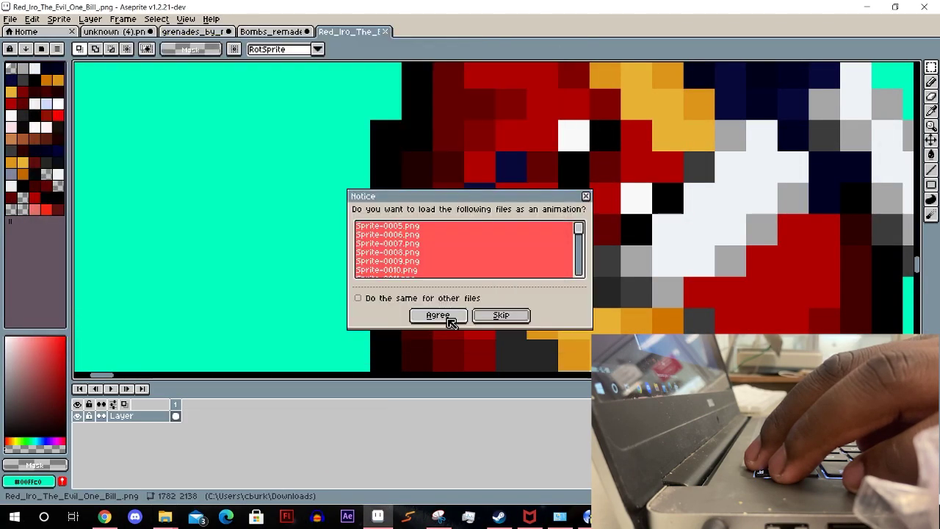
{"action": "left_click", "coordinate": [422, 315]}
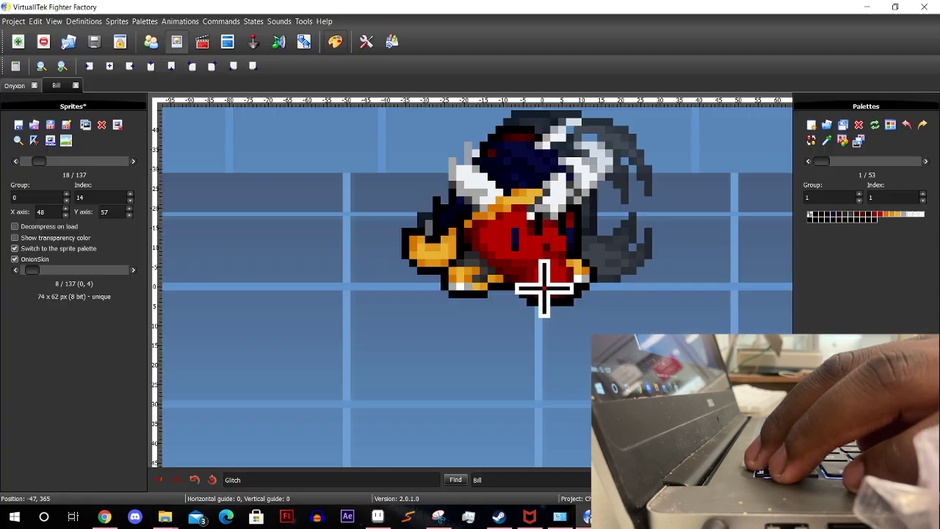
Step through Bill's sprites, nudge one frame's X axis to 34, and edit the Standing Animation
{"action": "left_click", "coordinate": [135, 162]}
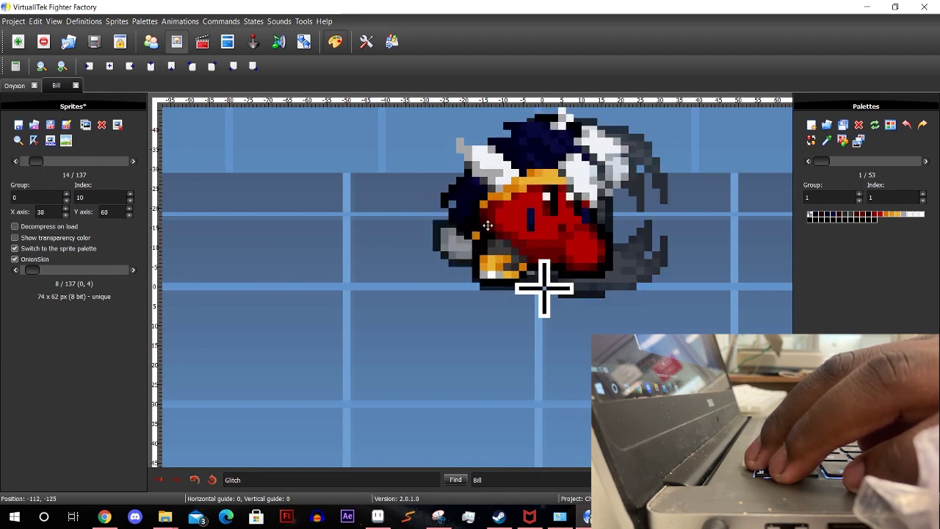
{"action": "left_click", "coordinate": [133, 161]}
{"action": "left_click", "coordinate": [133, 162]}
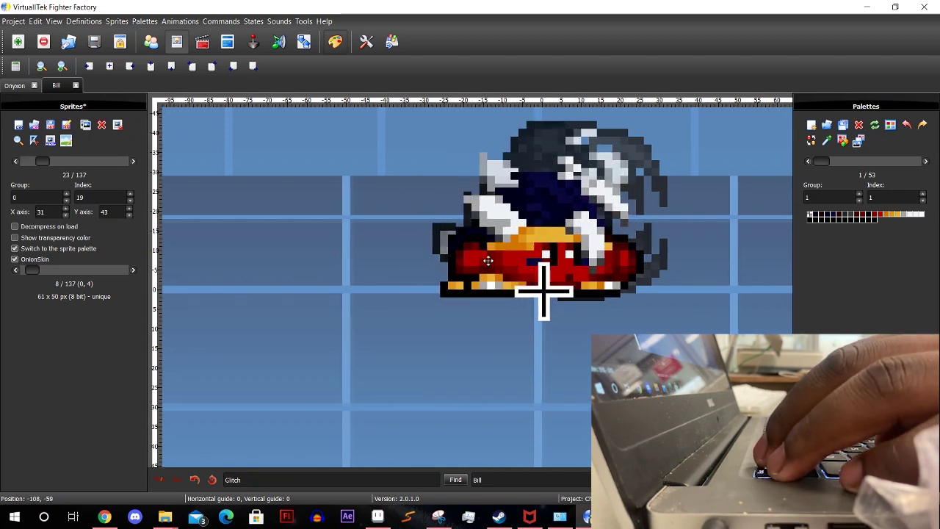
{"action": "left_click", "coordinate": [132, 162]}
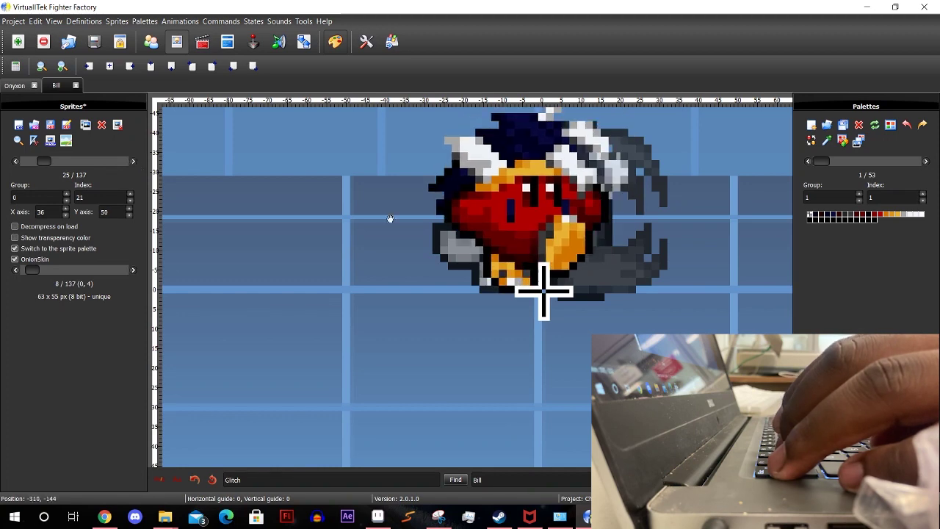
{"action": "key", "text": "Right"}
{"action": "key", "text": "Right"}
{"action": "key", "text": "F3"}
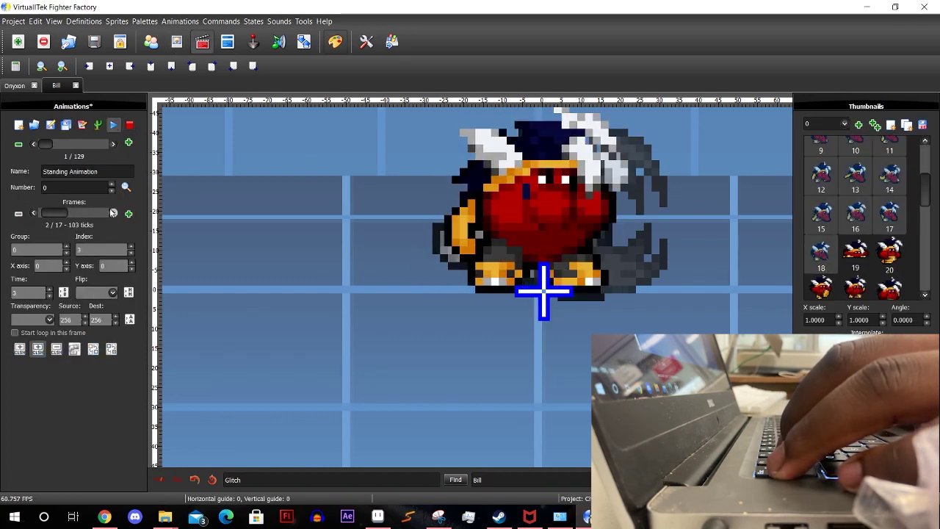
Apply the frame time to all following Standing Animation frames and preview the playback
{"action": "left_click", "coordinate": [64, 292]}
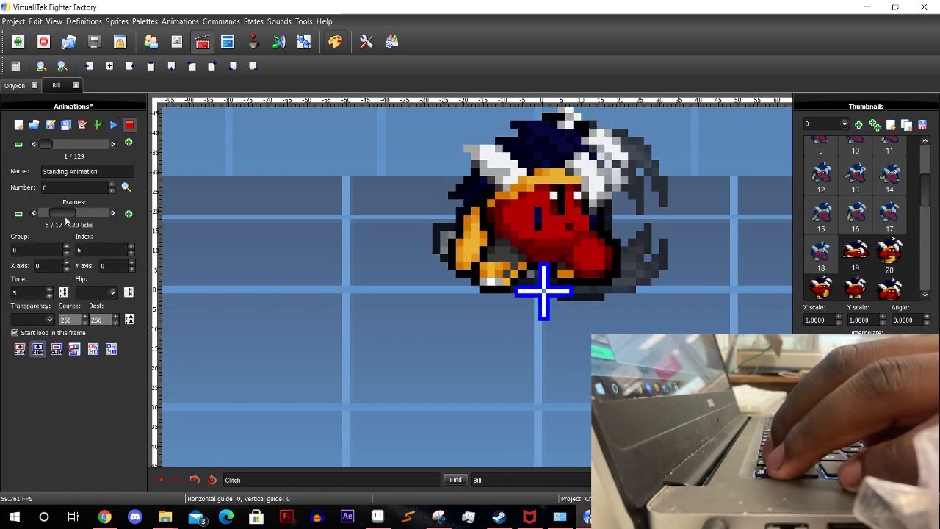
{"action": "left_click", "coordinate": [113, 126]}
{"action": "left_click", "coordinate": [129, 126]}
{"action": "mouse_move", "coordinate": [83, 213]}
{"action": "left_mouse_down"}
{"action": "mouse_move", "coordinate": [58, 215]}
{"action": "mouse_move", "coordinate": [67, 215]}
{"action": "left_mouse_up"}
{"action": "left_click", "coordinate": [113, 127]}
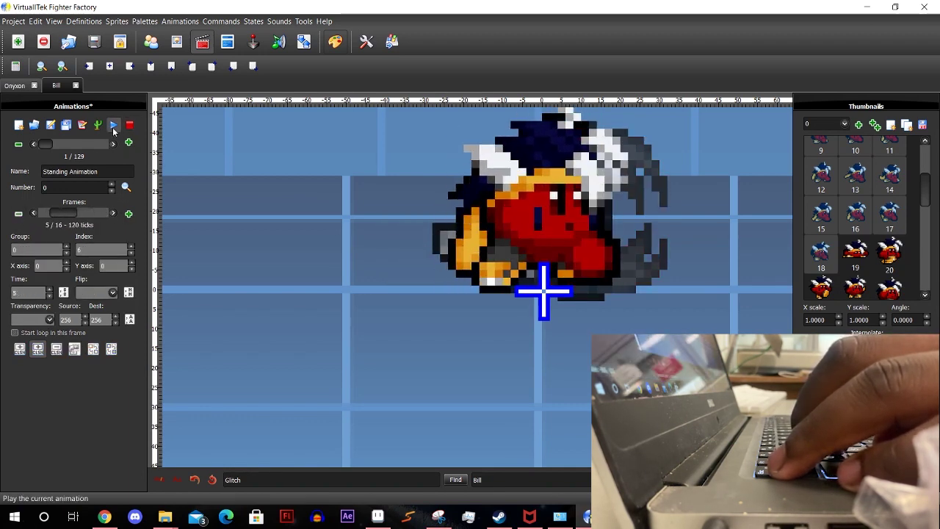
{"action": "left_click", "coordinate": [128, 127]}
{"action": "left_click", "coordinate": [129, 126]}
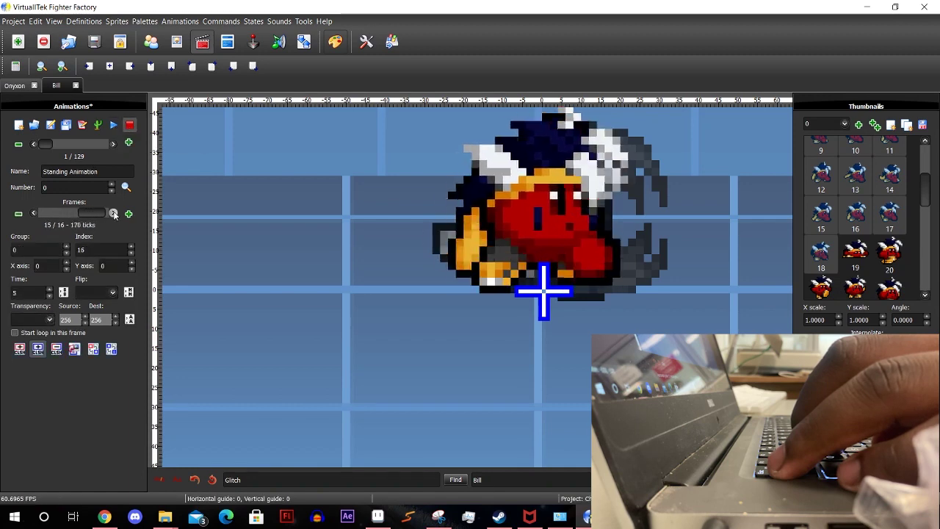
{"action": "scroll", "coordinate": [853, 237], "scroll_direction": "up", "scroll_amount": 3}
Extend the Standing Animation to 20 frames with sprite 8 and Add all, then select Run forwards' collision box
{"action": "double_click", "coordinate": [889, 232]}
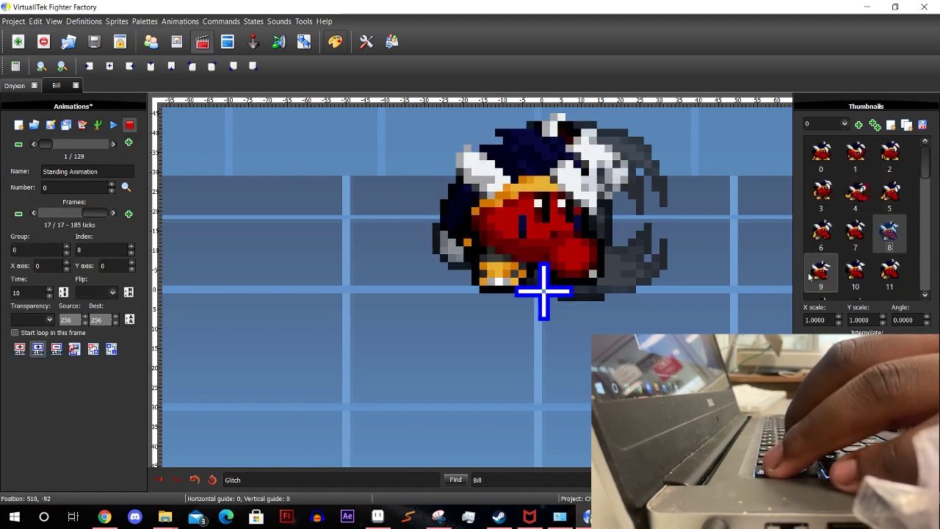
{"action": "left_click", "coordinate": [129, 126]}
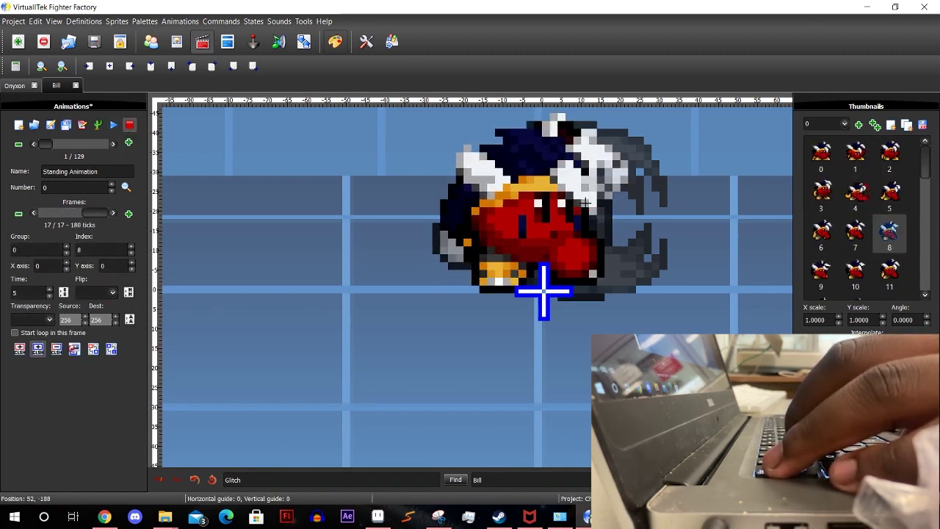
{"action": "left_click", "coordinate": [872, 126]}
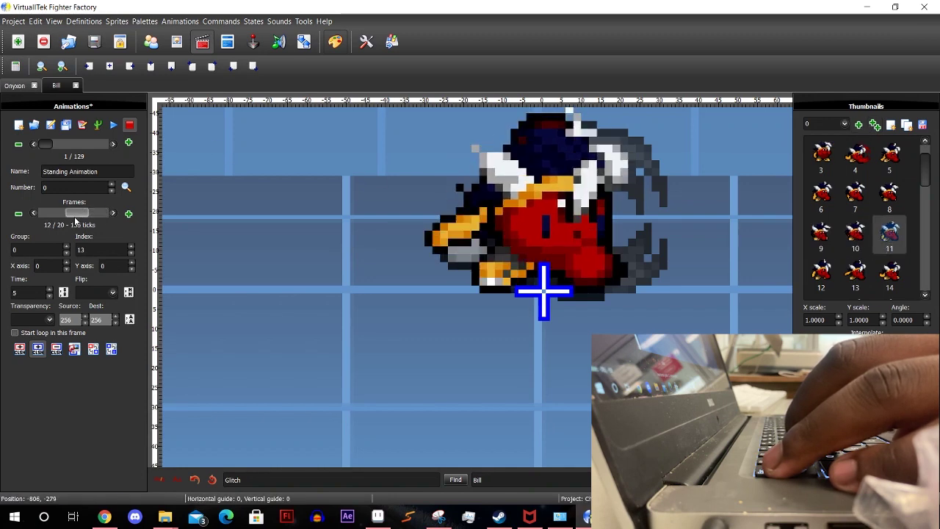
{"action": "left_click", "coordinate": [114, 126]}
{"action": "left_click", "coordinate": [113, 144]}
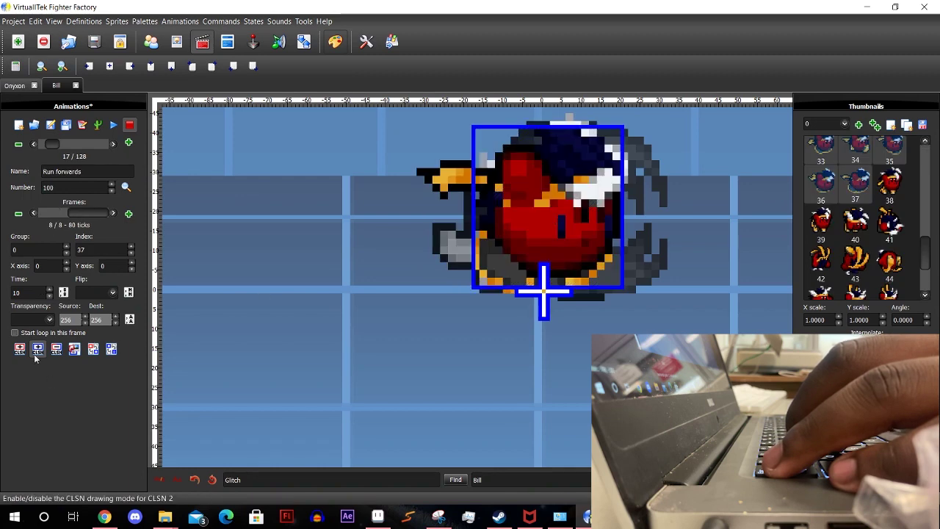
{"action": "key", "text": "ctrl+a"}
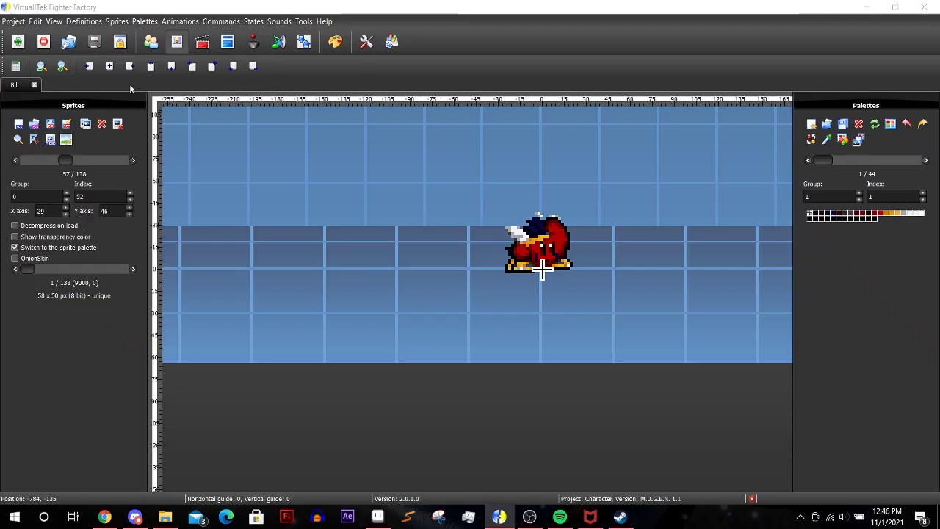
Add the new group 1 sprite file, raising Bill's sprites from 138 to 167, and browse them
{"action": "scroll", "coordinate": [399, 203], "scroll_direction": "down", "scroll_amount": 2}
{"action": "double_click", "coordinate": [398, 203]}
{"action": "key", "text": "Return"}
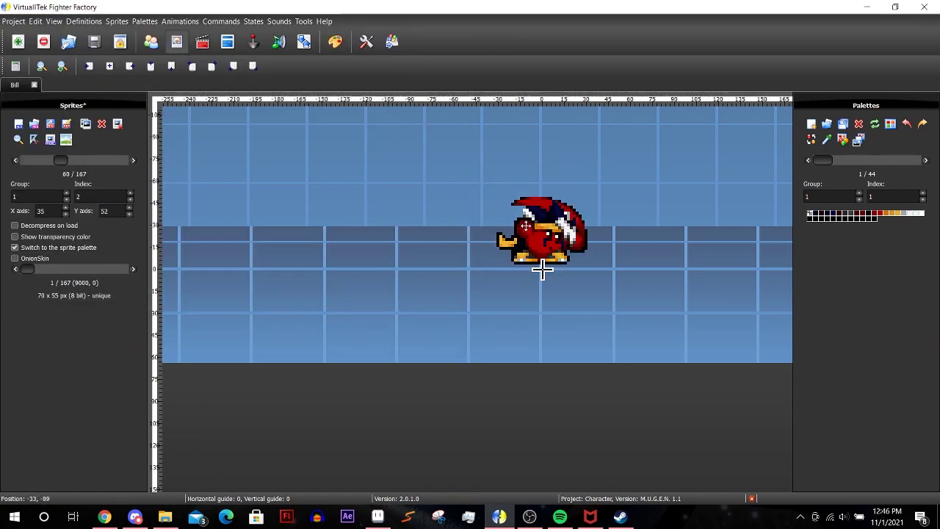
{"action": "key", "text": "Page_Down"}
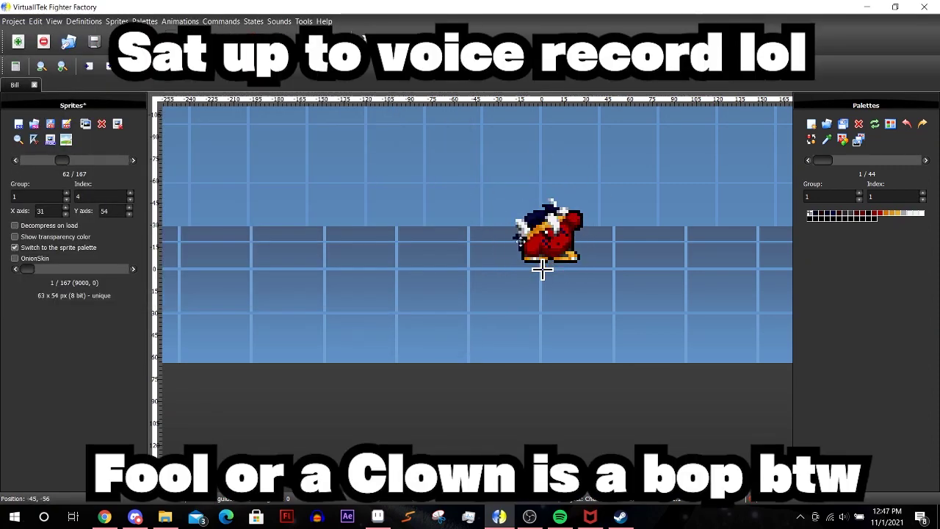
{"action": "key", "text": "Page_Down"}
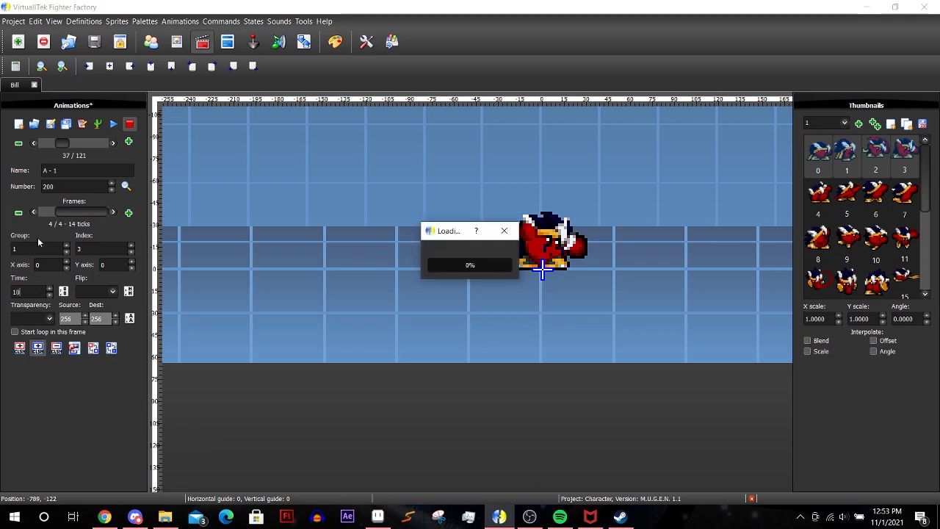
Build the animation's frames by dragging sprites 4 to 13 from the Thumbnails panel
{"action": "key", "text": "Return"}
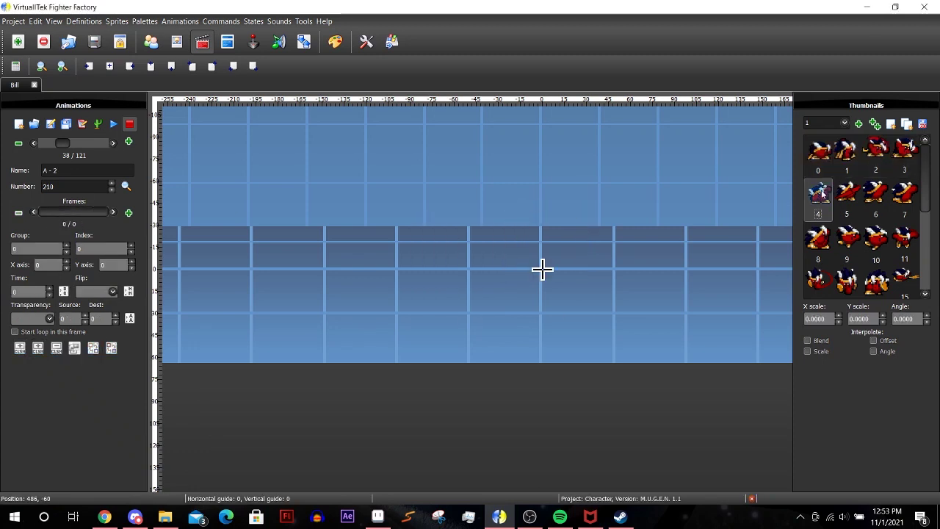
{"action": "left_click", "coordinate": [904, 193], "text": "shift"}
{"action": "left_click_drag", "start_coordinate": [904, 192], "coordinate": [542, 269]}
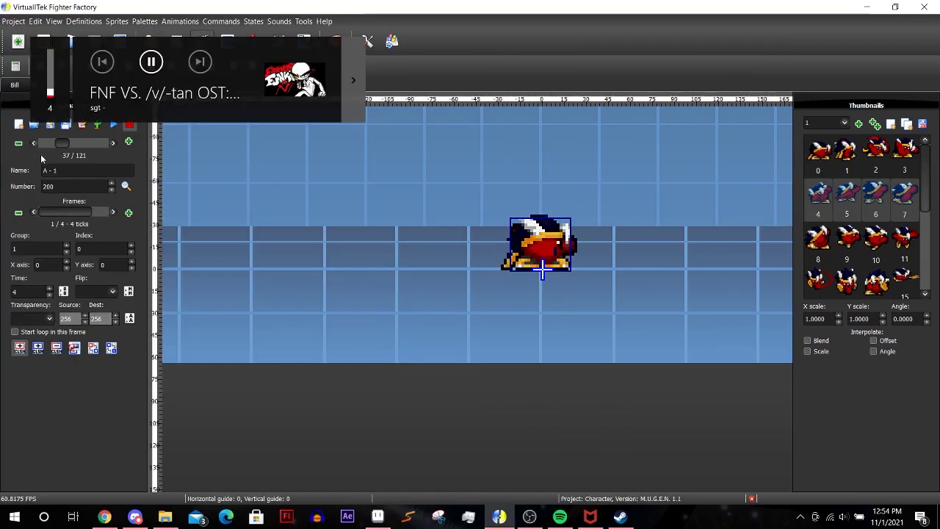
{"action": "scroll", "coordinate": [855, 189], "scroll_direction": "down", "scroll_amount": 1}
{"action": "left_click_drag", "start_coordinate": [846, 227], "coordinate": [518, 220]}
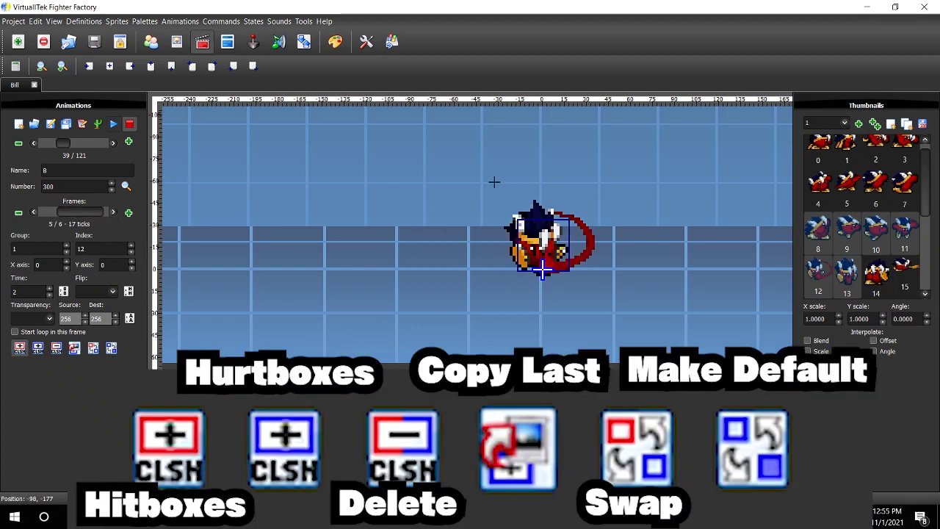
Create a new animation named B - 1 with number 300
{"action": "left_click", "coordinate": [13, 20]}
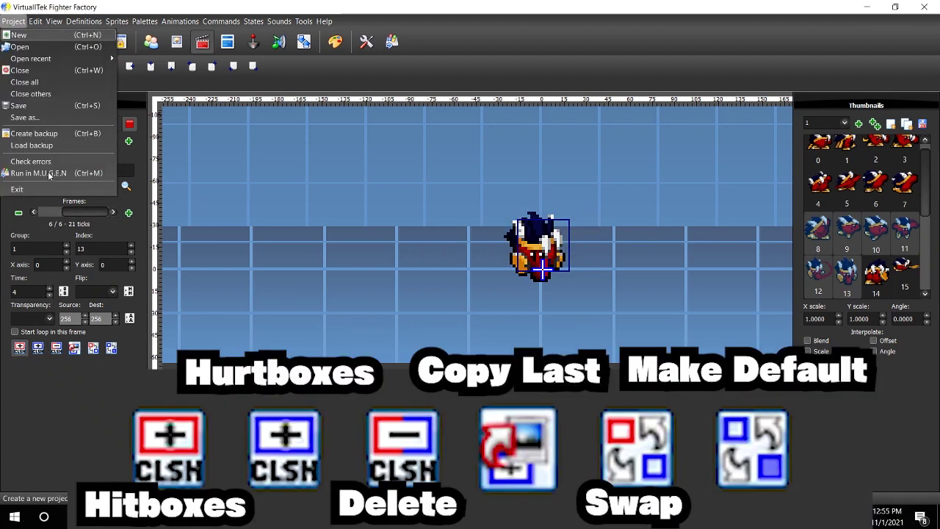
{"action": "type", "text": "1"}
{"action": "key", "text": "Return"}
{"action": "key", "text": "Return"}
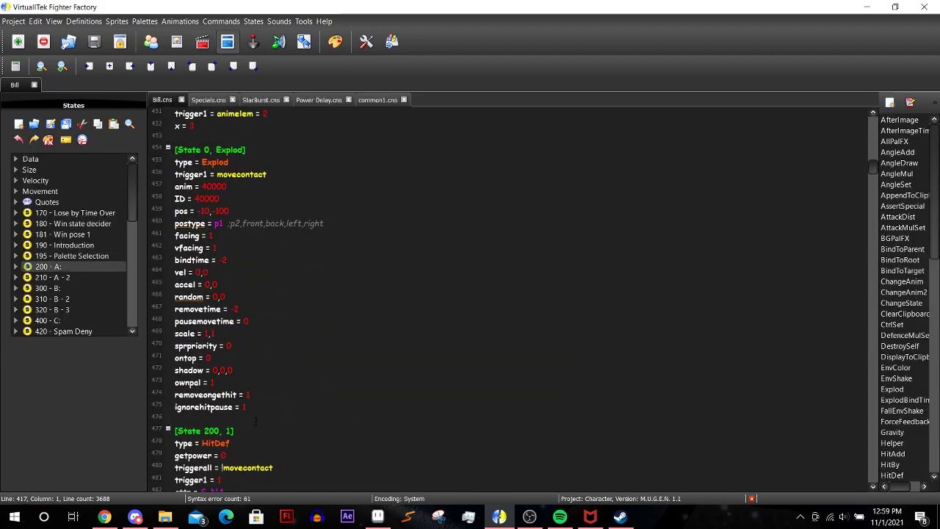
Delete the moveguarded ChangeState block and the Explod block from Bill.cns
{"action": "key", "text": "Delete"}
{"action": "left_click", "coordinate": [217, 333]}
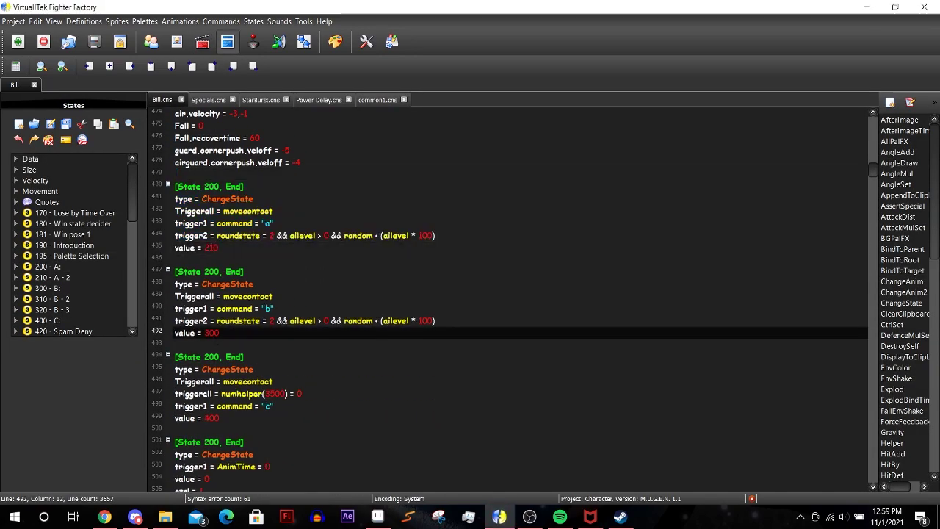
{"action": "scroll", "coordinate": [514, 293], "scroll_direction": "up", "scroll_amount": 16}
{"action": "scroll", "coordinate": [514, 294], "scroll_direction": "down", "scroll_amount": 20}
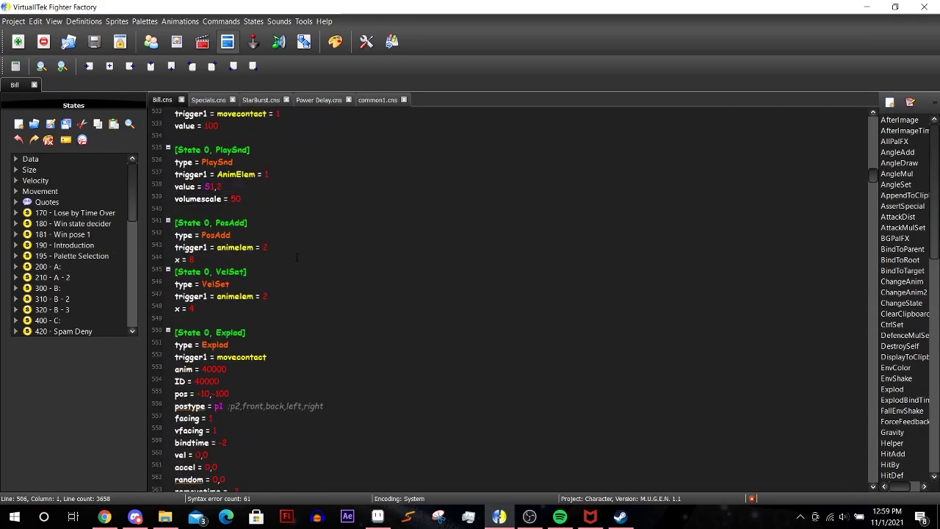
{"action": "left_click_drag", "start_coordinate": [175, 159], "coordinate": [175, 441]}
{"action": "key", "text": "Delete"}
{"action": "key", "text": "Down"}
{"action": "key", "text": "Down"}
{"action": "key", "text": "Down"}
{"action": "key", "text": "Down"}
{"action": "key", "text": "Down"}
{"action": "key", "text": "Down"}
{"action": "key", "text": "Down"}
{"action": "key", "text": "Down"}
{"action": "key", "text": "Down"}
{"action": "key", "text": "Down"}
{"action": "key", "text": "Down"}
{"action": "key", "text": "Down"}
{"action": "key", "text": "Down"}
{"action": "key", "text": "Down"}
{"action": "key", "text": "Down"}
{"action": "key", "text": "Down"}
{"action": "key", "text": "Down"}
{"action": "key", "text": "Down"}
{"action": "key", "text": "Down"}
{"action": "key", "text": "Down"}
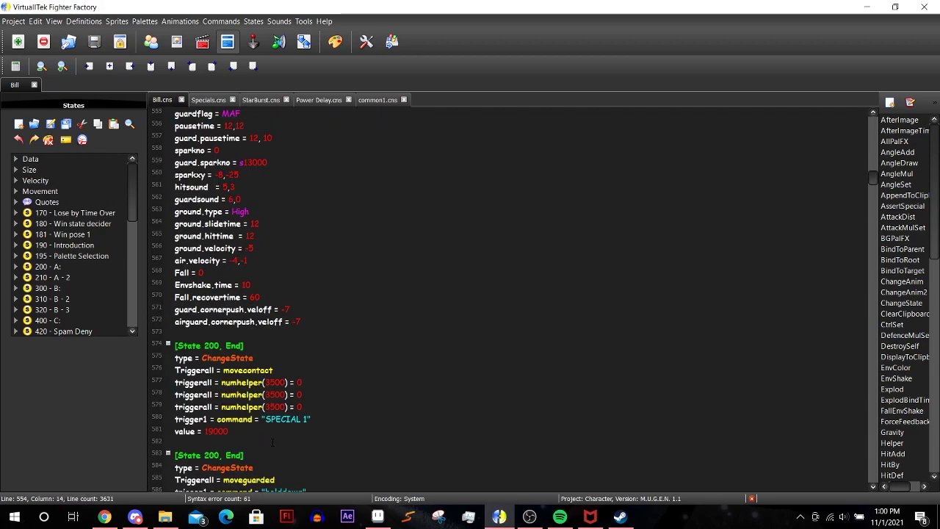
Paste a copy of Statedef 210 as state 220 for A - 3 and edit its values
{"action": "key", "text": "ctrl+v"}
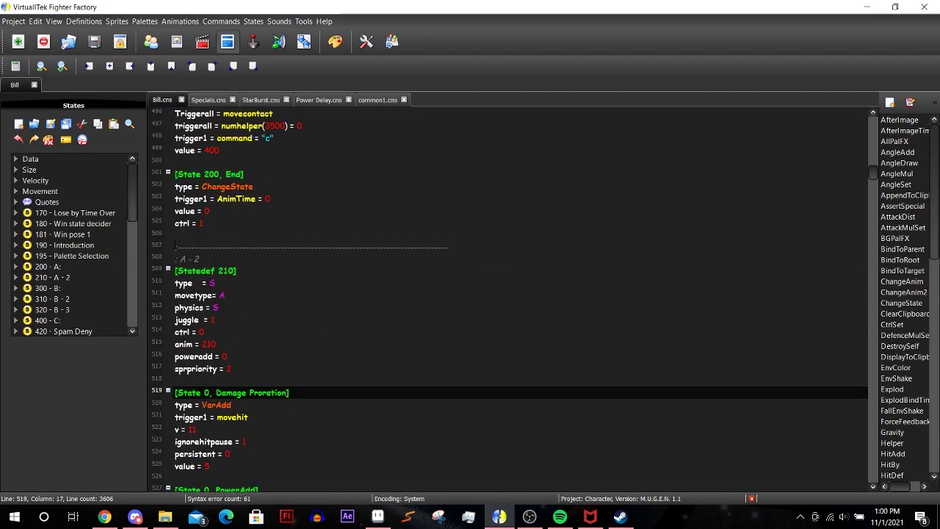
{"action": "left_click", "coordinate": [210, 392]}
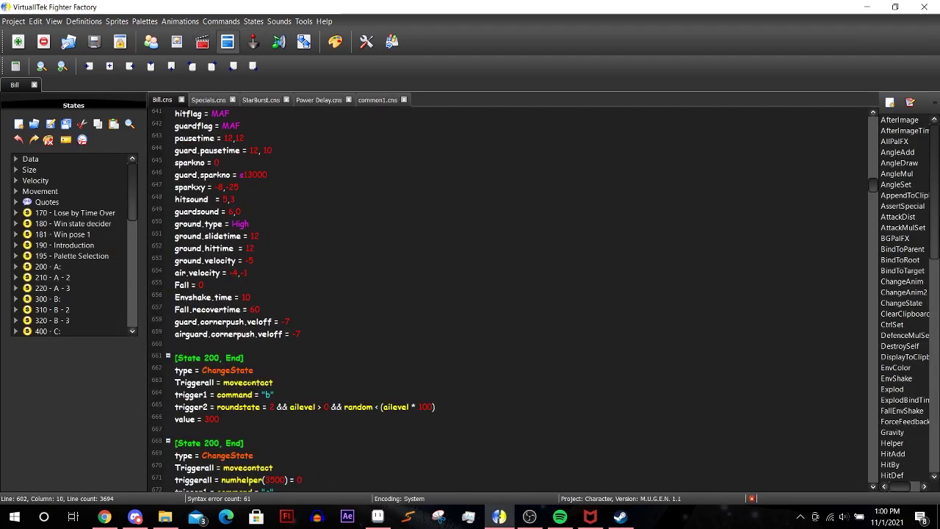
{"action": "scroll", "coordinate": [506, 294], "scroll_direction": "up", "scroll_amount": 9}
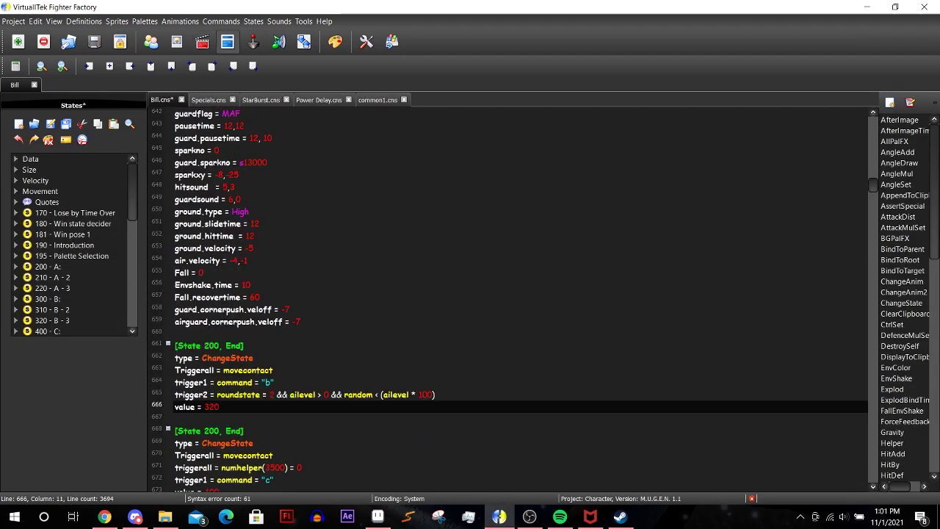
{"action": "left_click", "coordinate": [193, 309]}
{"action": "scroll", "coordinate": [507, 294], "scroll_direction": "up", "scroll_amount": 3}
{"action": "left_click", "coordinate": [391, 41]}
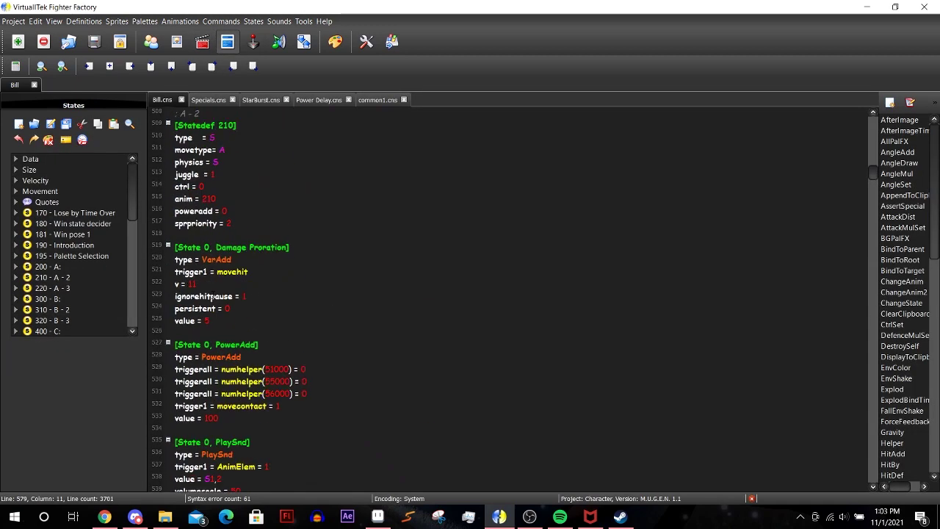
Give VelSet y = -4, add a VelAdd and a PosSet triggered on pos y < 0, and save
{"action": "scroll", "coordinate": [441, 293], "scroll_direction": "down", "scroll_amount": 5}
{"action": "left_click_drag", "start_coordinate": [194, 368], "coordinate": [166, 338]}
{"action": "left_click", "coordinate": [176, 378]}
{"action": "type", "text": "y = -4"}
{"action": "key", "text": "Return"}
{"action": "key", "text": "Return"}
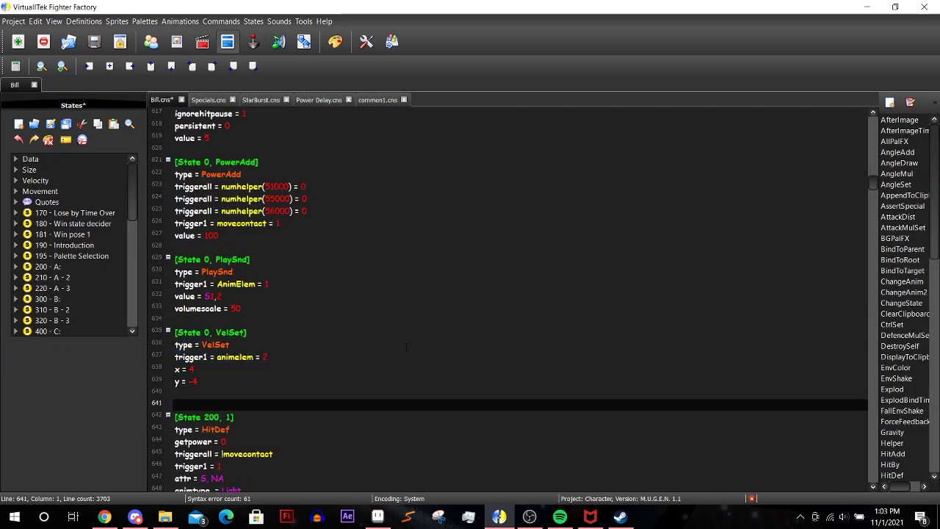
{"action": "scroll", "coordinate": [903, 293], "scroll_direction": "down", "scroll_amount": 10}
{"action": "double_click", "coordinate": [893, 432]}
{"action": "type", "text": "0"}
{"action": "key", "text": "ctrl+s"}
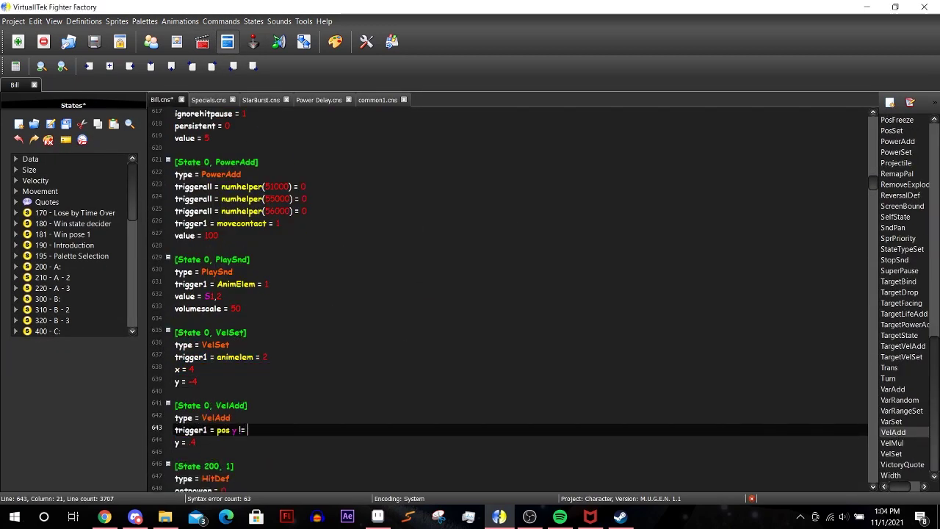
{"action": "double_click", "coordinate": [892, 131]}
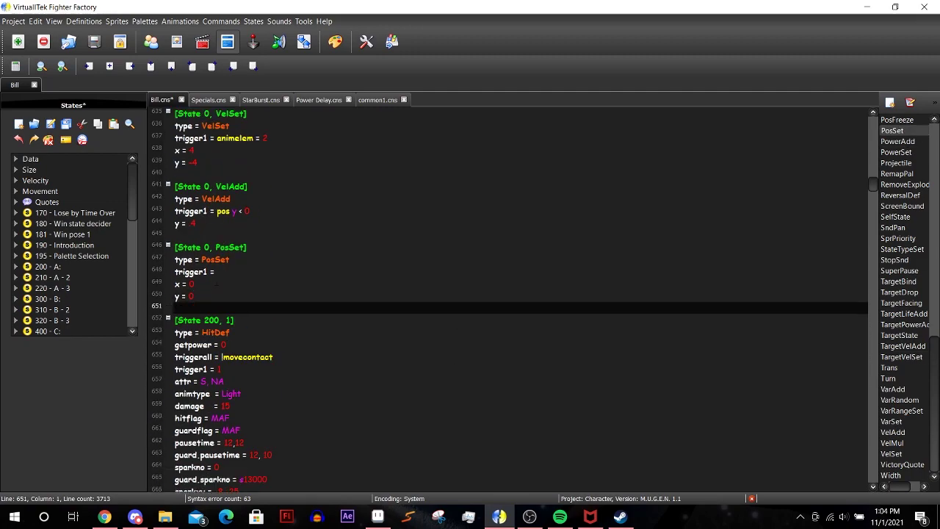
{"action": "type", "text": "pos y < 0"}
Playtest Bill in M.U.G.E.N twice, closing the game window after each run
{"action": "key", "text": "F5"}
{"action": "left_click", "coordinate": [651, 516]}
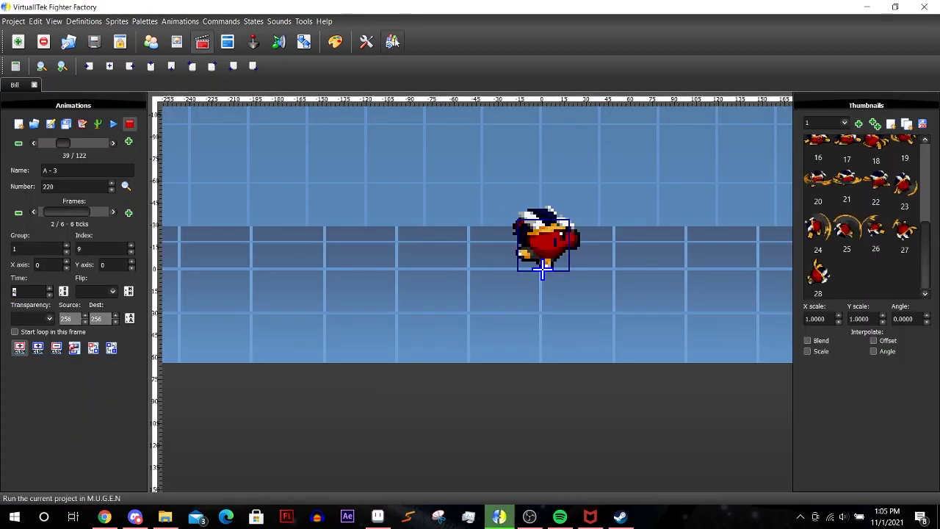
{"action": "left_click", "coordinate": [393, 42]}
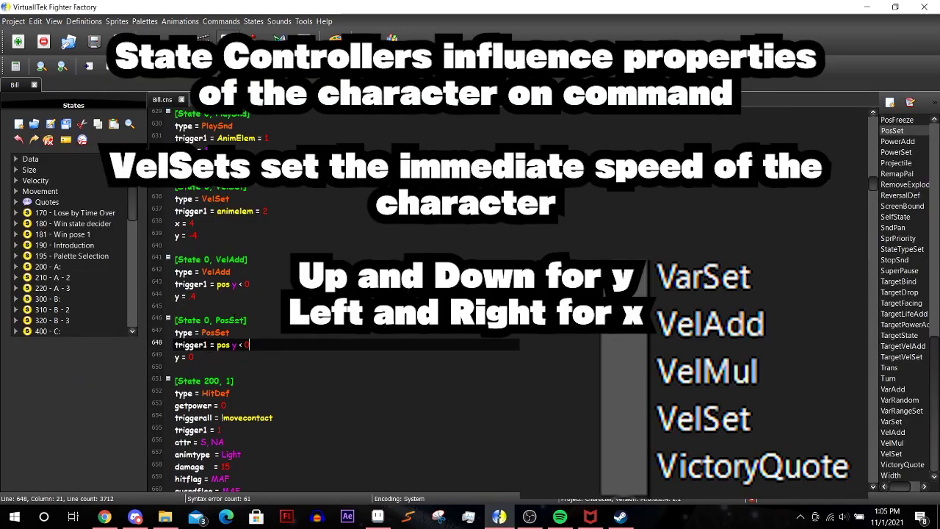
{"action": "scroll", "coordinate": [345, 294], "scroll_direction": "down", "scroll_amount": 12}
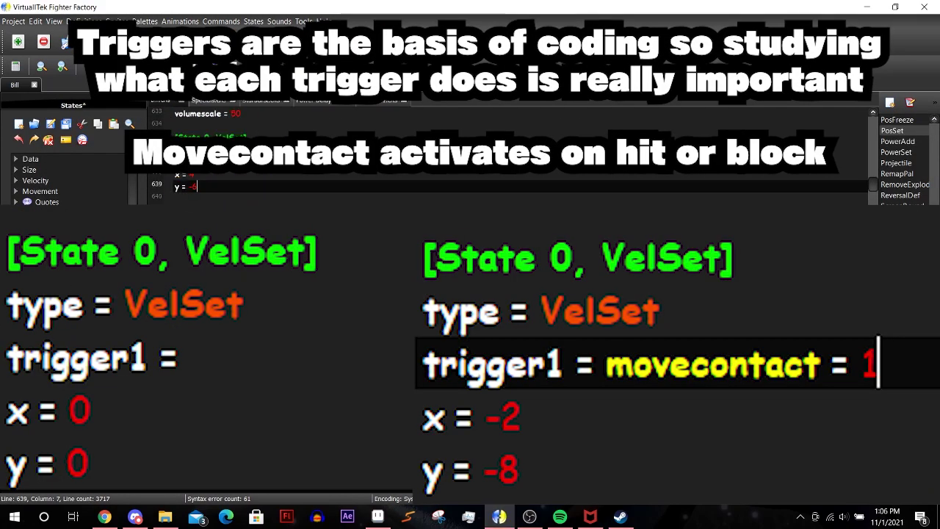
{"action": "left_click", "coordinate": [393, 42]}
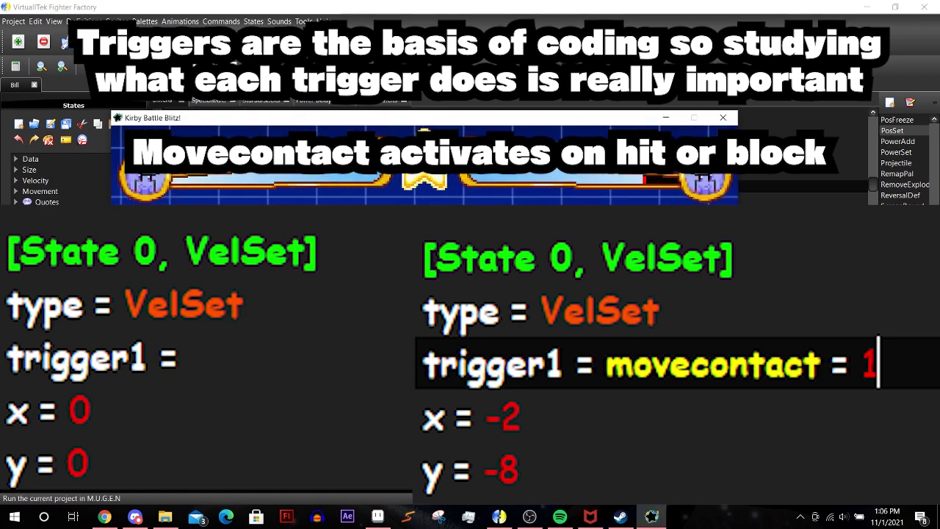
{"action": "key", "text": "Escape"}
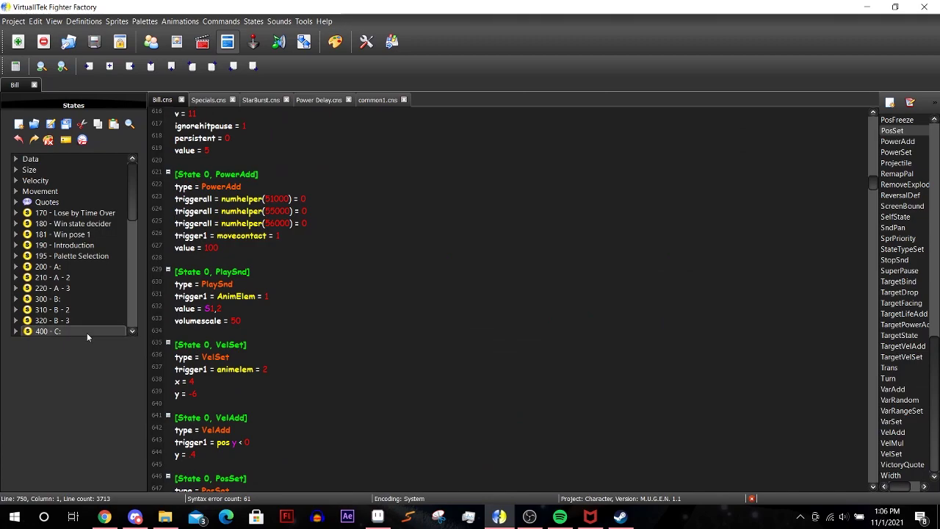
Paste a VelSet block at the top of state 220 triggered on movecontact
{"action": "scroll", "coordinate": [506, 293], "scroll_direction": "up", "scroll_amount": 3}
{"action": "type", "text": "[State 0, VelSet] type = VelSet trigger1 =  x = -2 y = -2"}
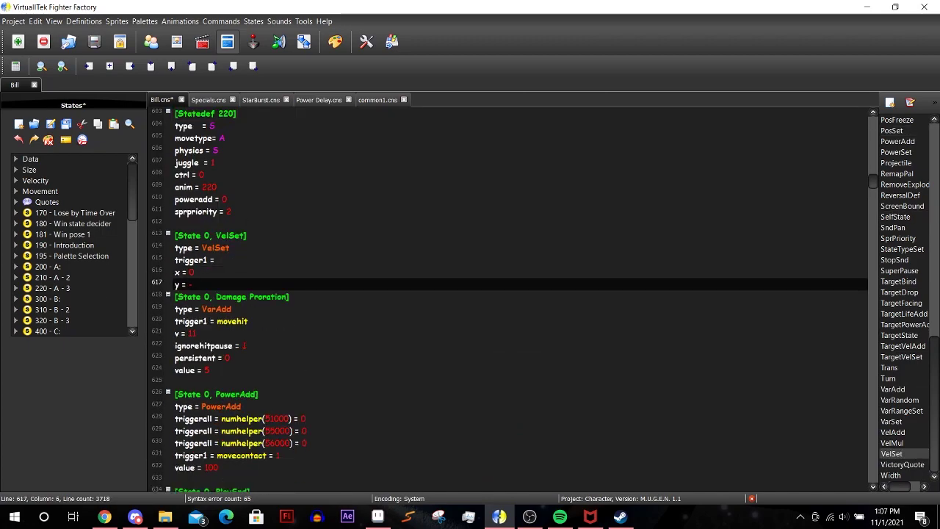
{"action": "type", "text": "Aontact"}
{"action": "left_click", "coordinate": [391, 42]}
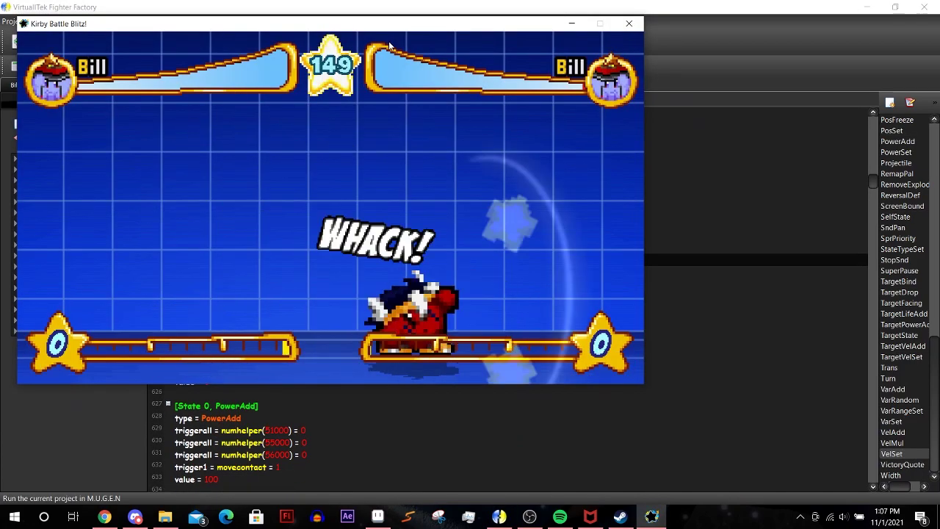
Insert a StateTypeSet controller in state 220 and launch a Bill-versus-Bill test match
{"action": "key", "text": "Escape"}
{"action": "double_click", "coordinate": [903, 249]}
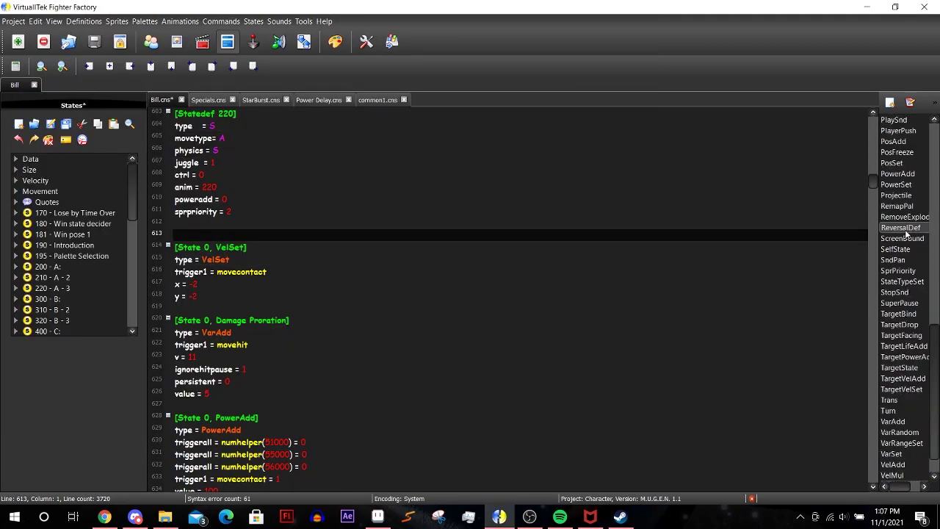
{"action": "left_click", "coordinate": [392, 42]}
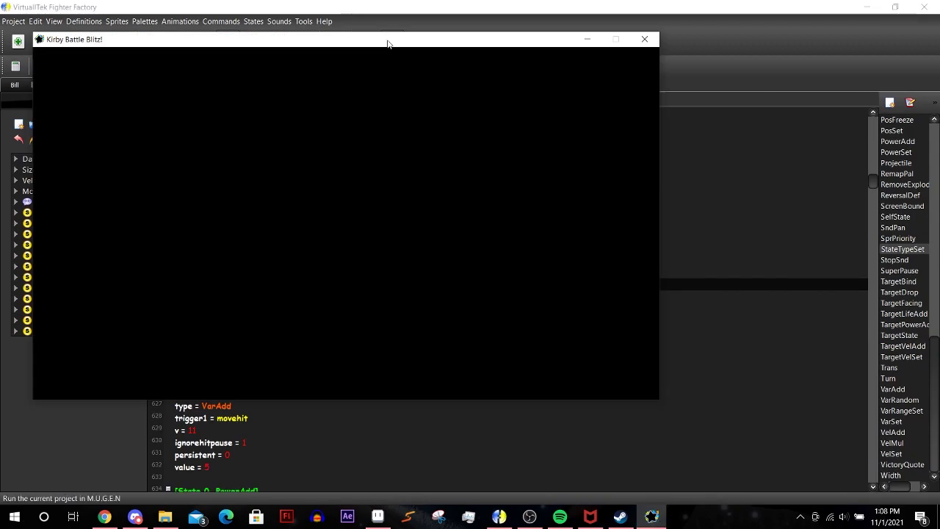